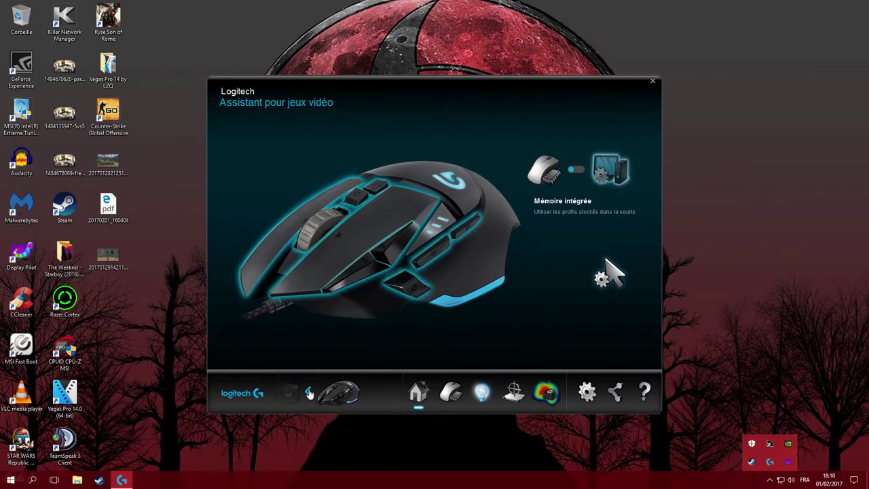
# Switch between the Logitech keyboard and mouse device pages, finishing on the gaming mouse.
pyautogui.click(349, 394)
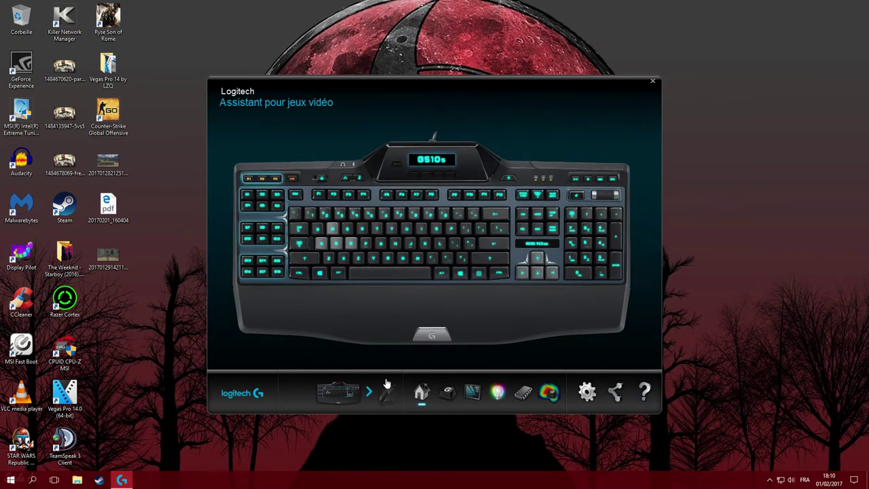
pyautogui.click(370, 394)
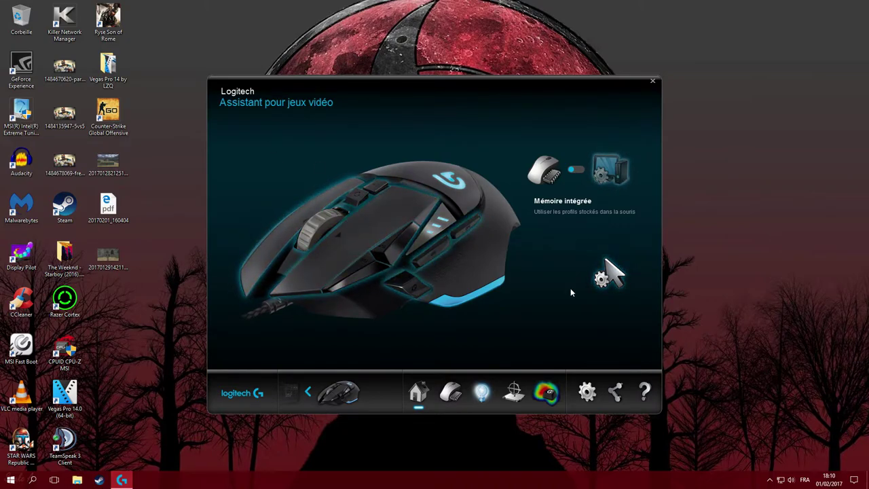
pyautogui.click(307, 393)
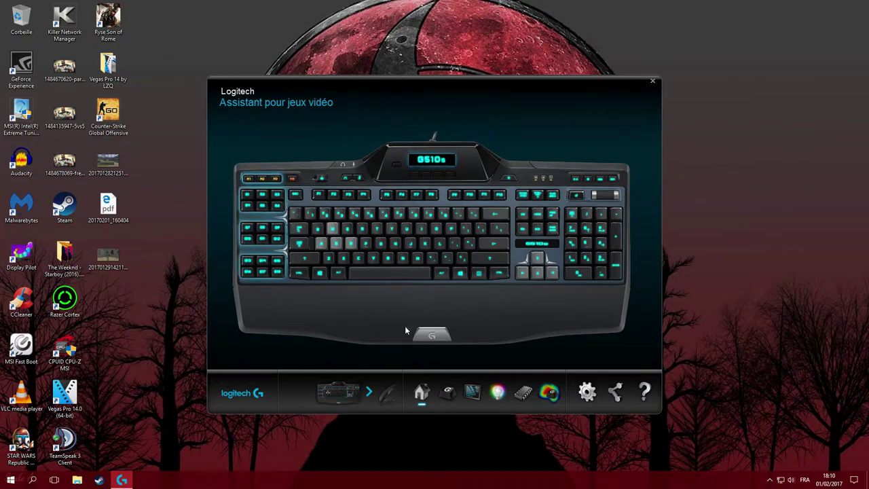
pyautogui.click(369, 392)
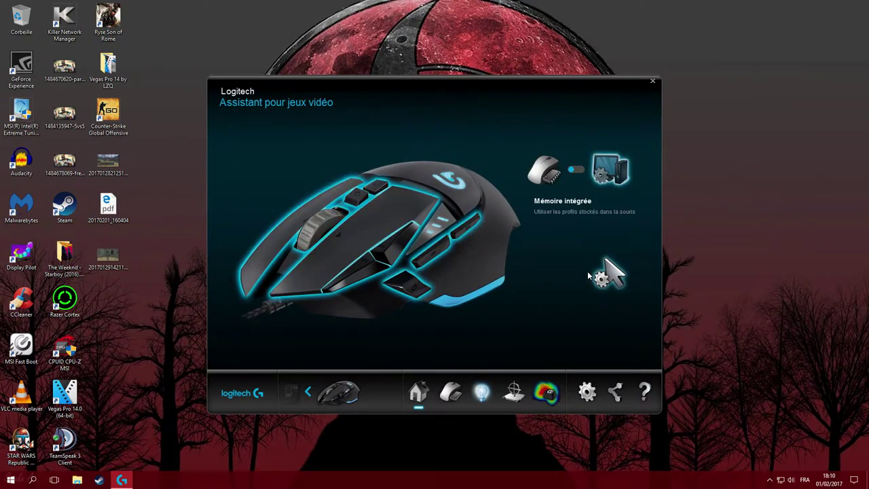
# Open the mouse's button and pointer settings and compare the stored profiles 3 and 2.
pyautogui.click(450, 391)
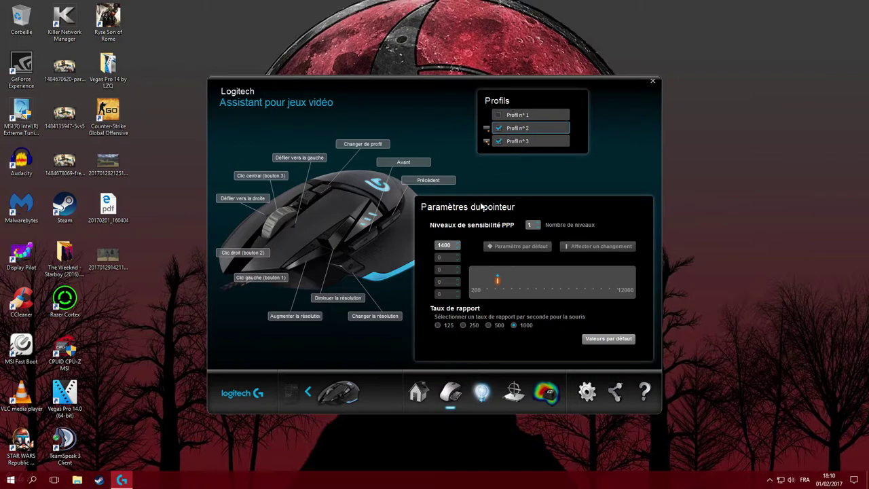
pyautogui.click(506, 141)
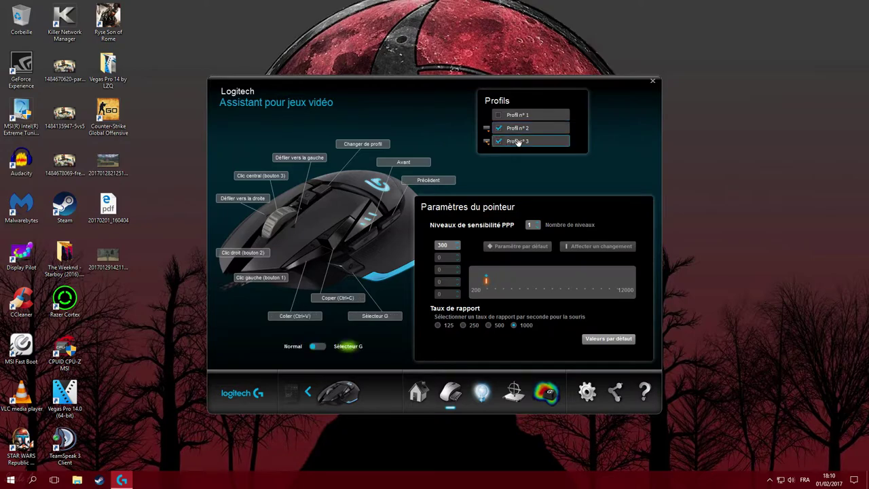
pyautogui.click(523, 127)
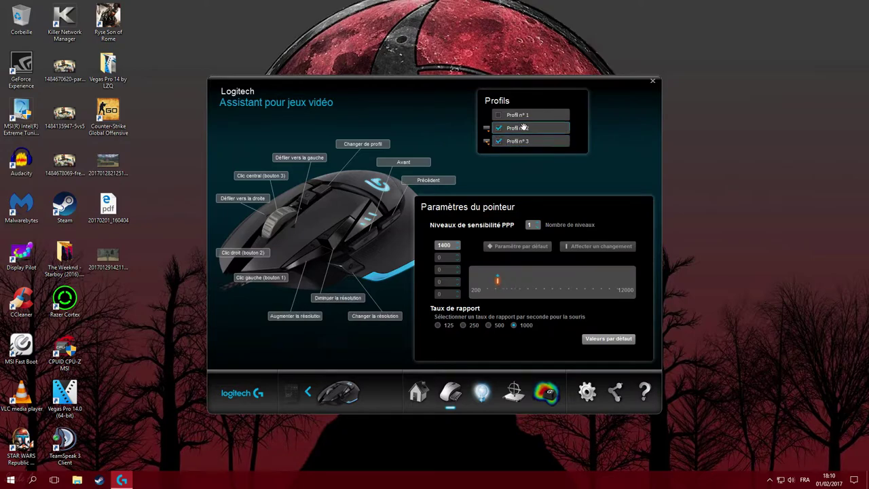
# Rename the third mouse profile as CaC.
pyautogui.click(526, 140)
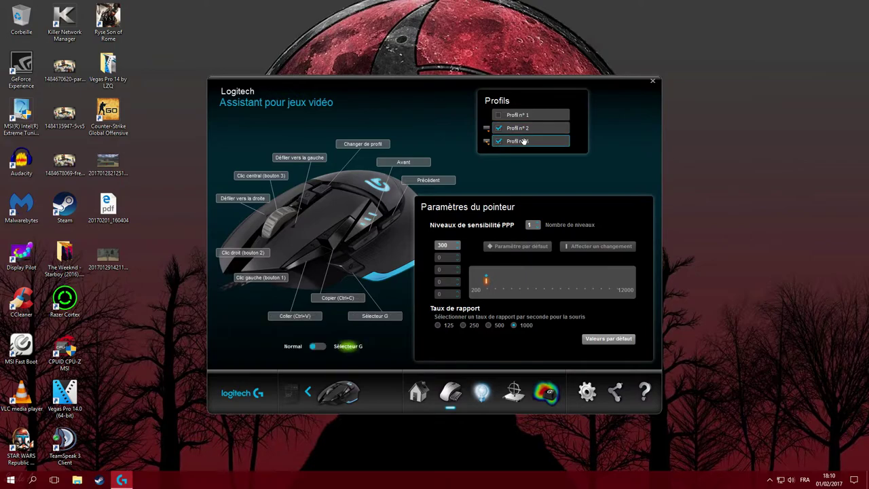
pyautogui.click(522, 138)
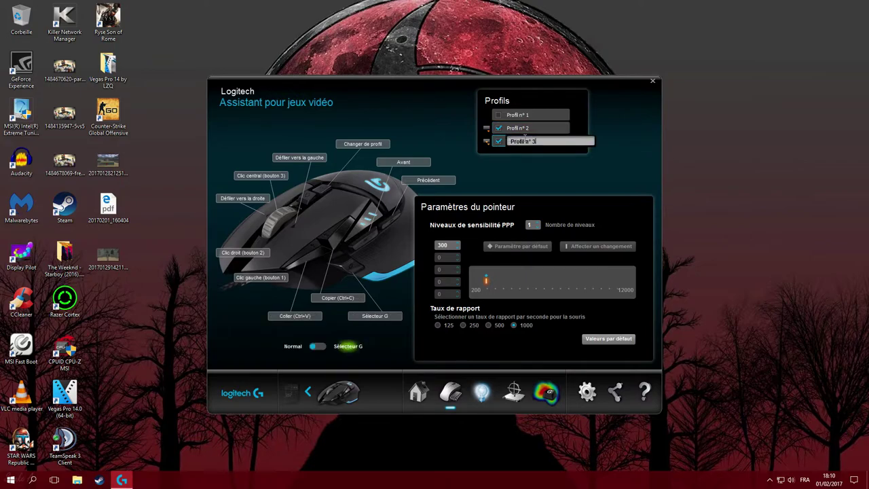
pyautogui.moveTo(535, 142); pyautogui.dragTo(509, 141)
pyautogui.write('Cor')
pyautogui.press('Return')
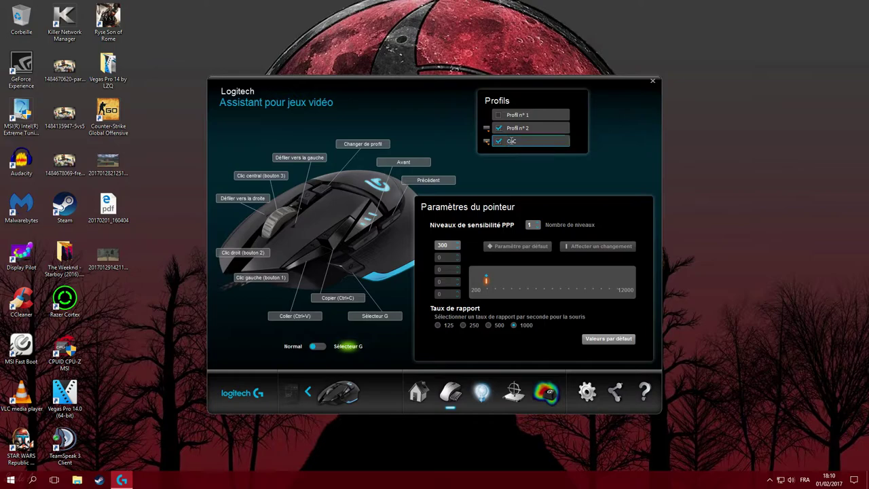
# Rename the second mouse profile as Tir.
pyautogui.click(529, 129)
pyautogui.click(531, 129)
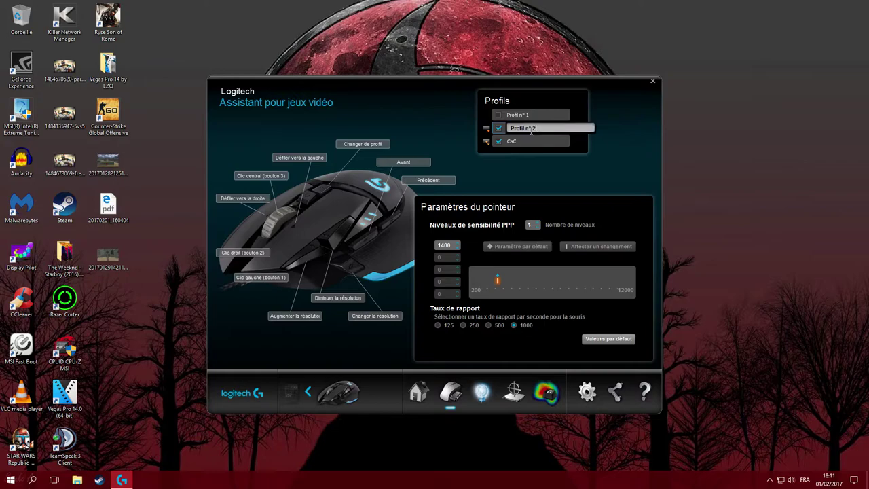
pyautogui.press('BackSpace')
pyautogui.press('BackSpace')
pyautogui.press('BackSpace')
pyautogui.write('Tir')
pyautogui.press('Return')
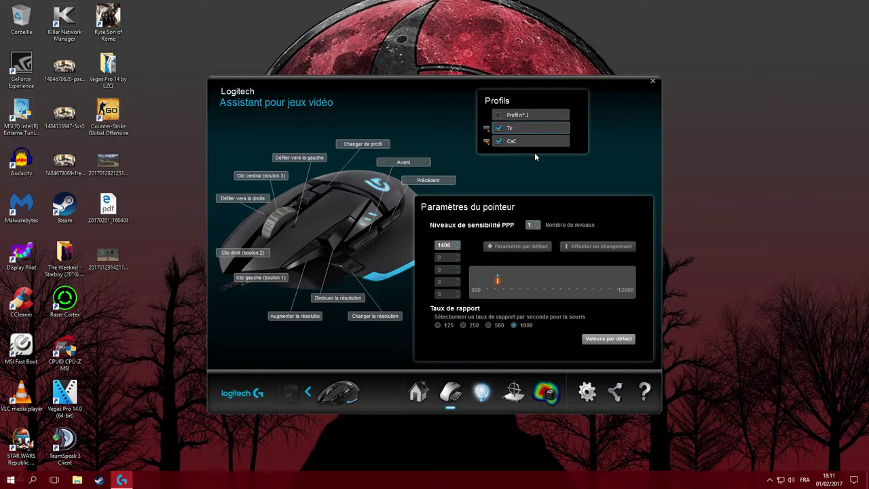
# Change the third mouse profile's name to Tir.
pyautogui.click(526, 140)
pyautogui.click(522, 141)
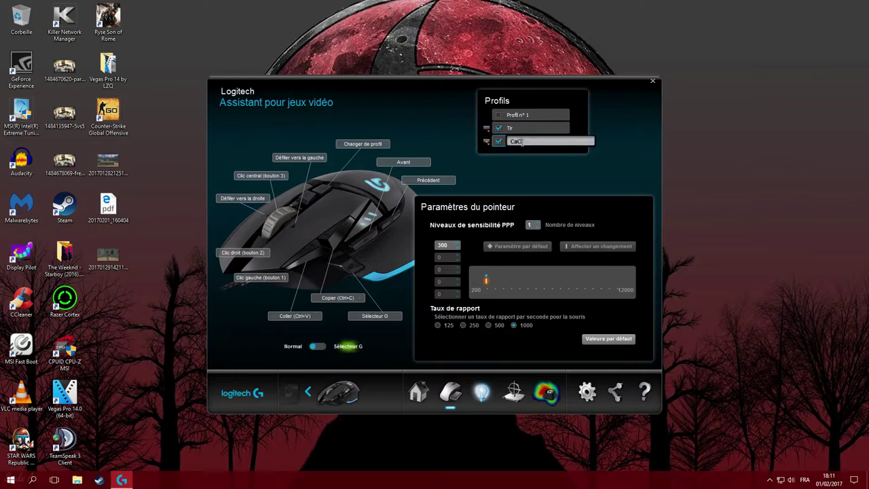
pyautogui.press('BackSpace')
pyautogui.press('BackSpace')
pyautogui.write('Tir')
# Change the second mouse profile's name to CaC.
pyautogui.click(524, 128)
pyautogui.click(525, 129)
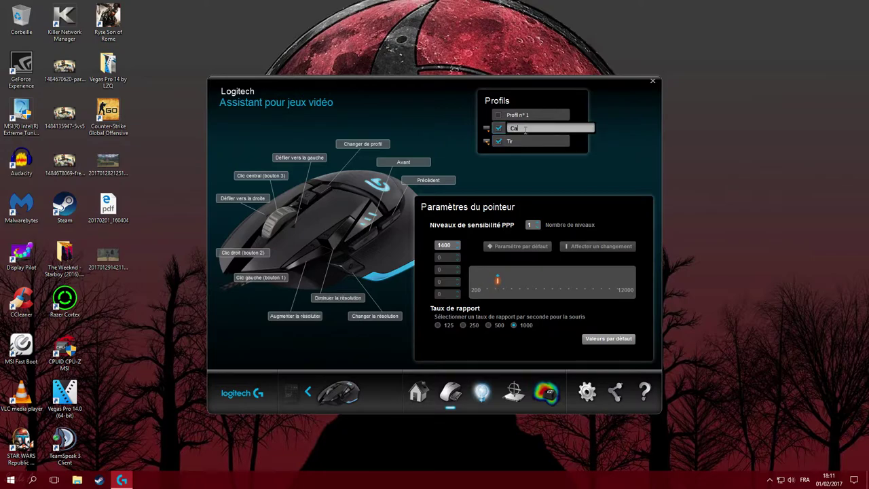
pyautogui.press('Return')
# Compare the button assignments and pointer sensitivity of the Tir and CaC profiles.
pyautogui.click(534, 141)
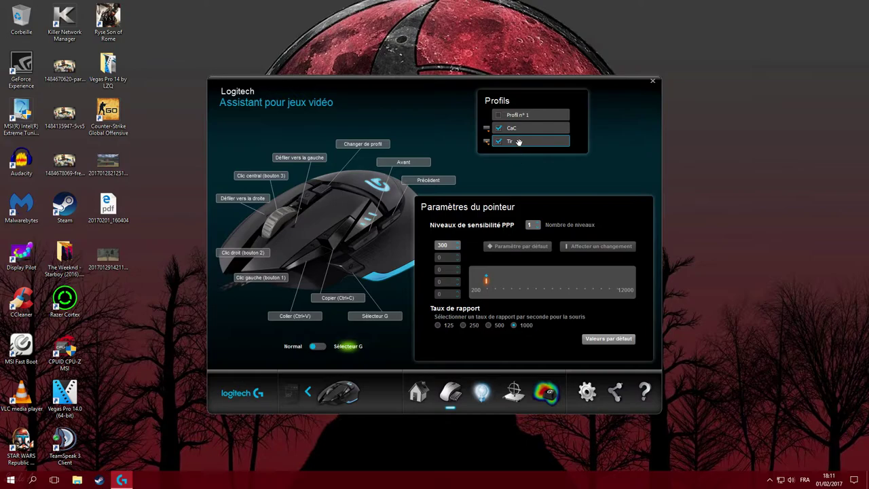
pyautogui.click(520, 131)
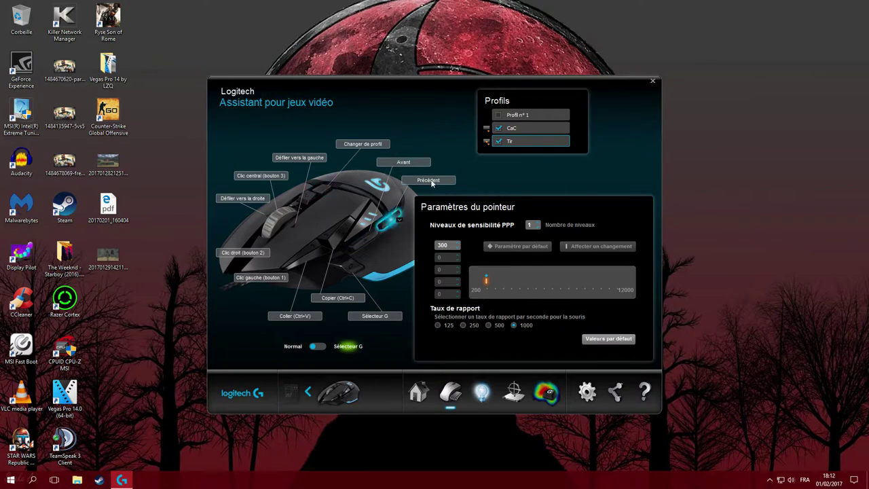
pyautogui.click(510, 128)
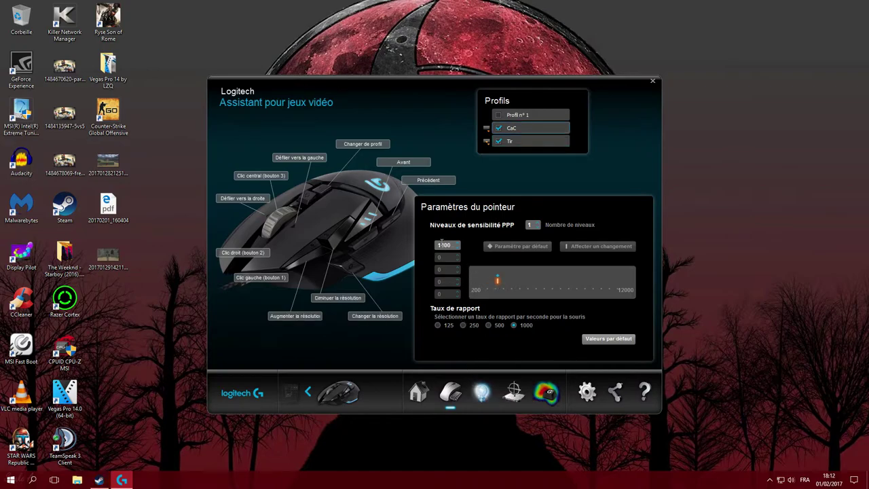
# Add a new surface named Bois to the mouse's surface adaptation list.
pyautogui.click(513, 398)
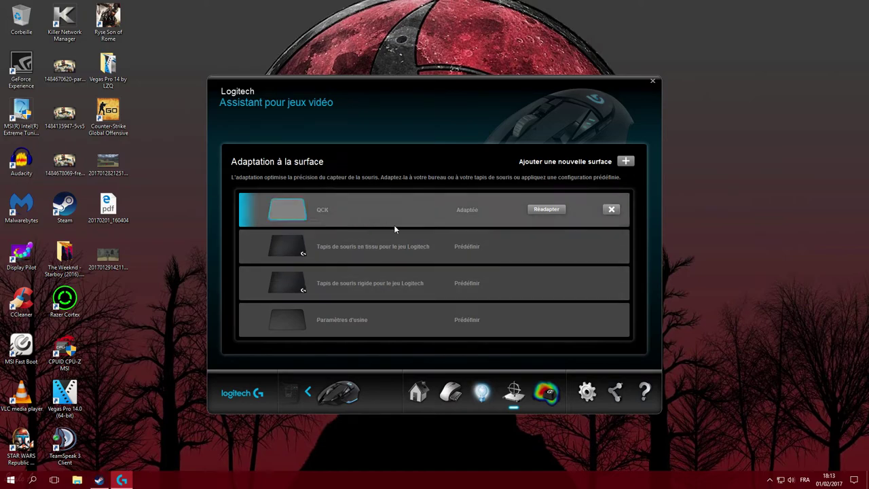
pyautogui.click(307, 211)
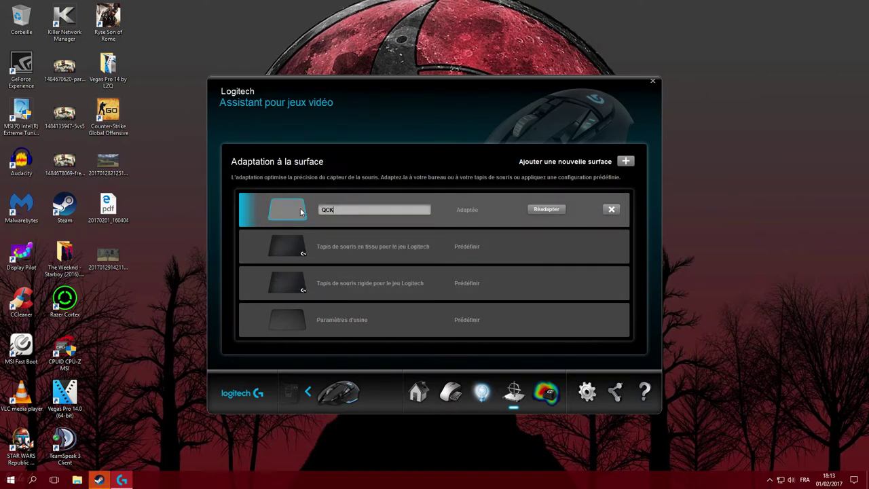
pyautogui.press('Return')
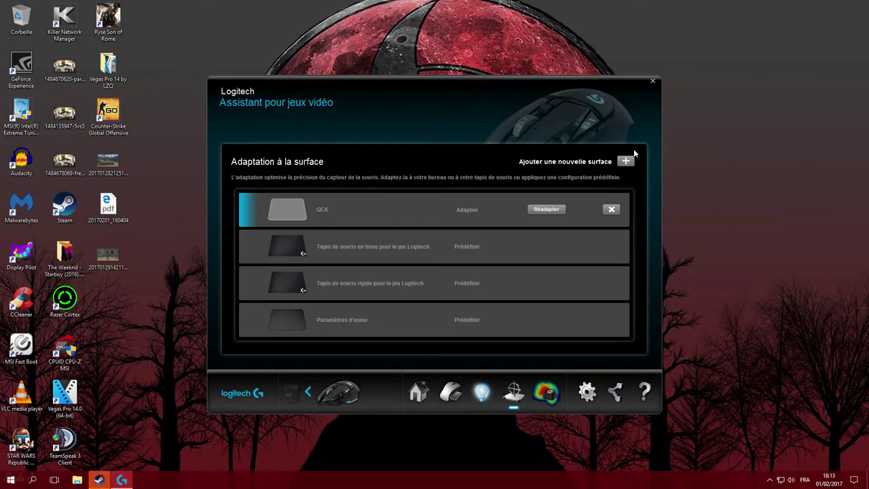
pyautogui.click(627, 161)
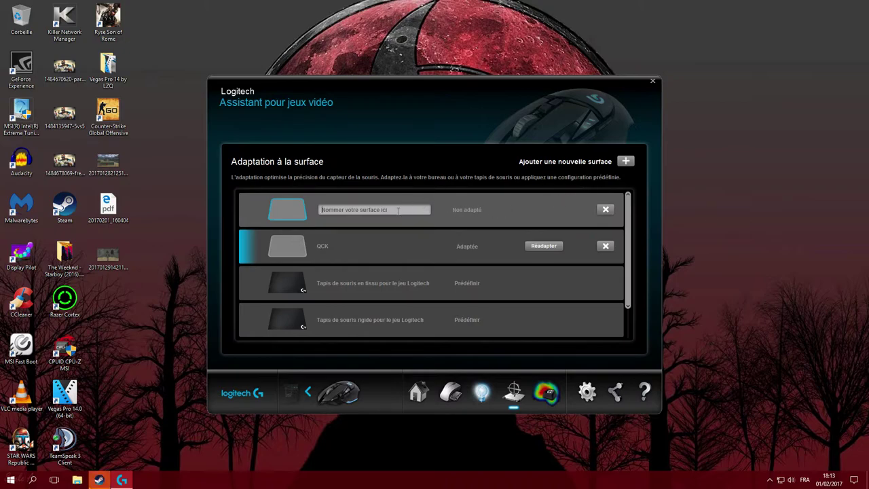
pyautogui.write('Bois')
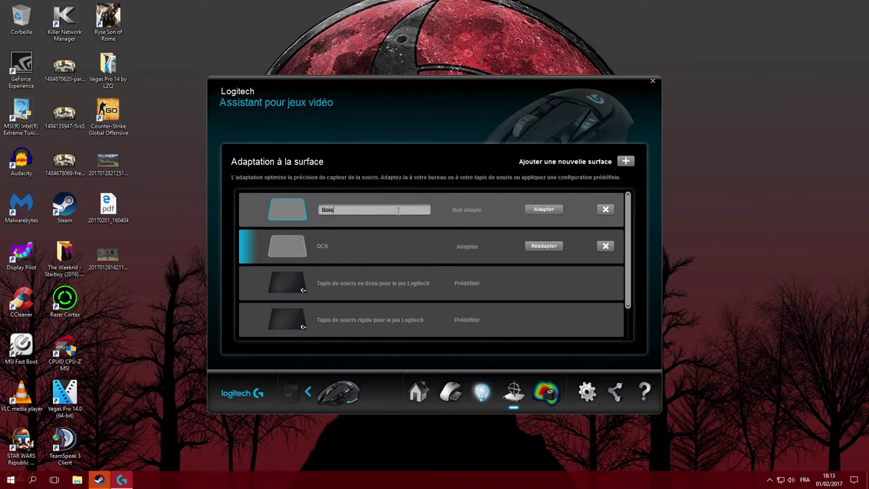
# Adapt the mouse sensor to the Bois surface and finish the calibration.
pyautogui.click(544, 210)
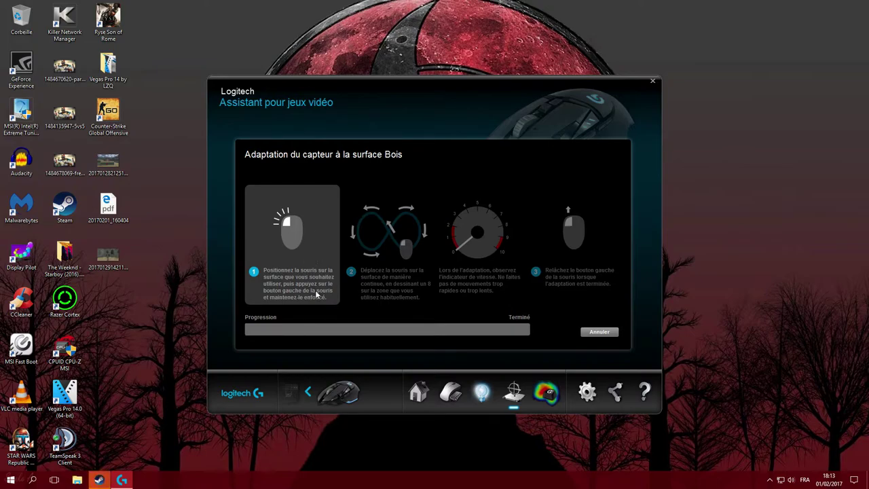
pyautogui.click(311, 243)
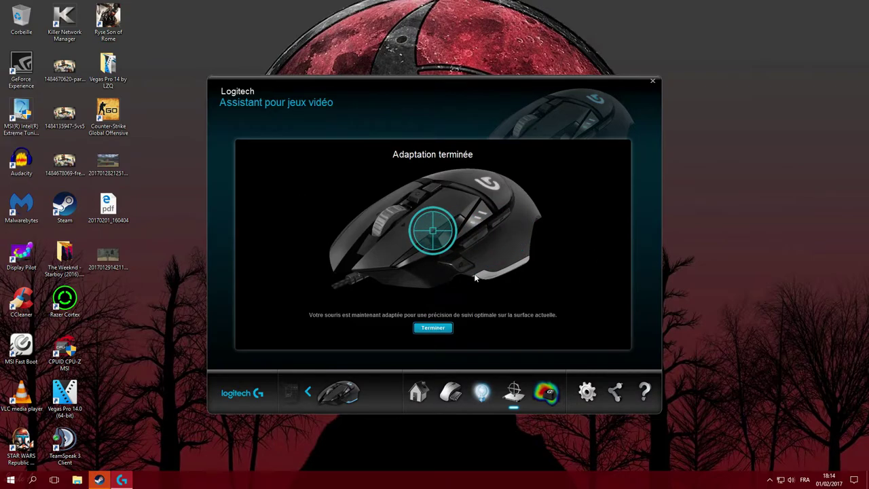
pyautogui.click(435, 330)
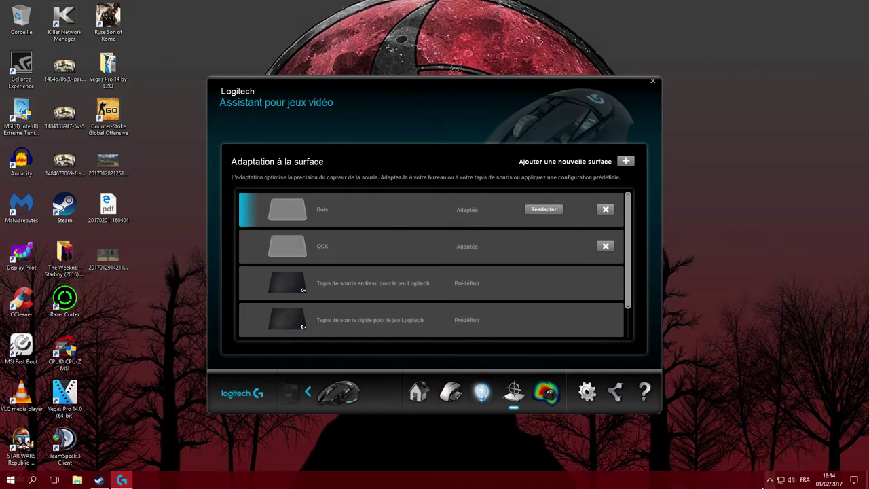
# Apply the adapted QCK surface to the mouse.
pyautogui.moveTo(552, 256)
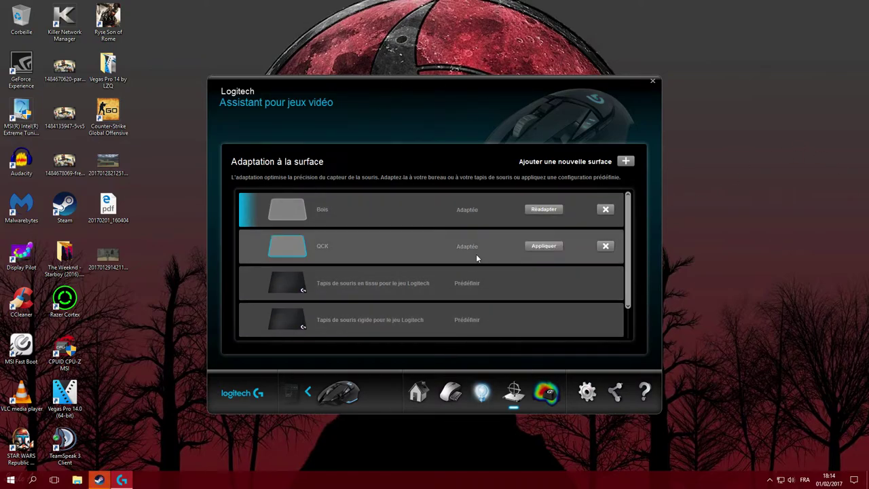
pyautogui.click(530, 246)
pyautogui.click(440, 258)
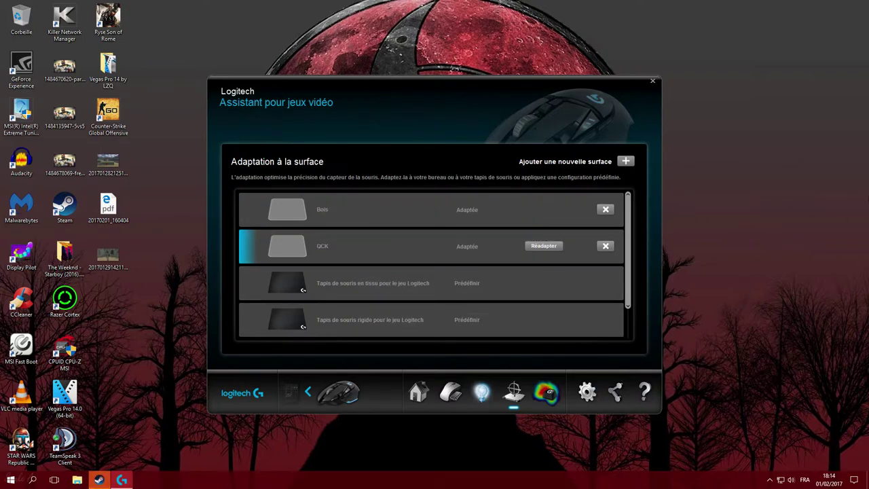
# Apply the Bois surface to the mouse, and switch back to the QCK surface.
pyautogui.moveTo(541, 223)
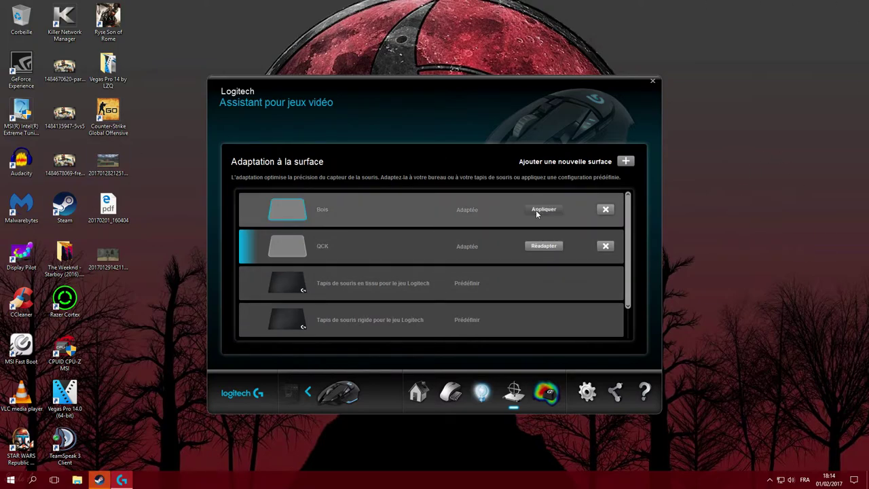
pyautogui.click(535, 209)
pyautogui.click(445, 257)
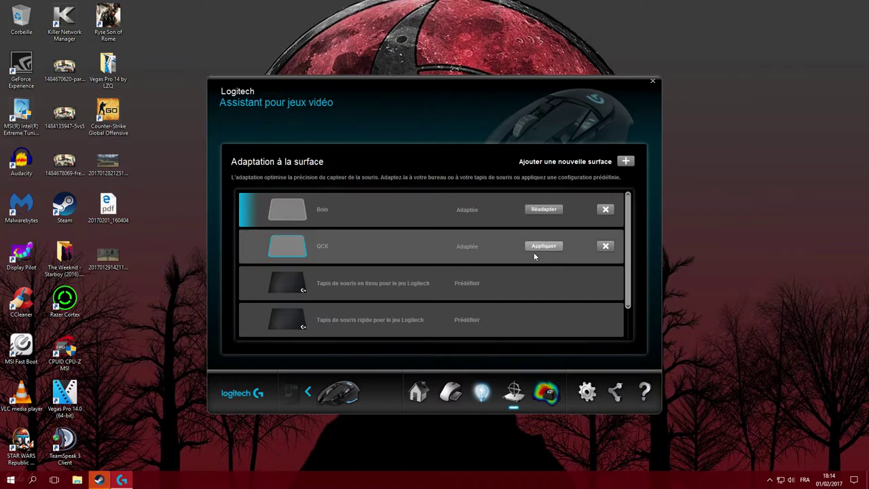
pyautogui.click(542, 250)
pyautogui.click(446, 256)
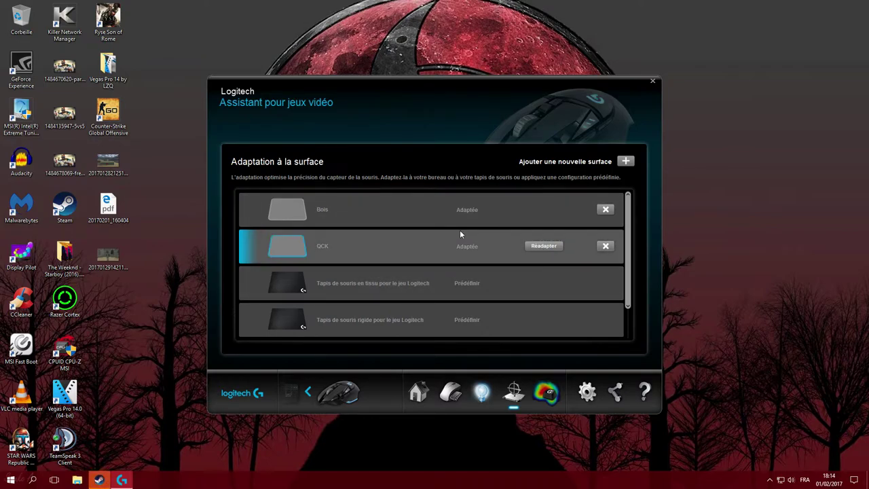
pyautogui.moveTo(410, 276)
pyautogui.moveTo(374, 205)
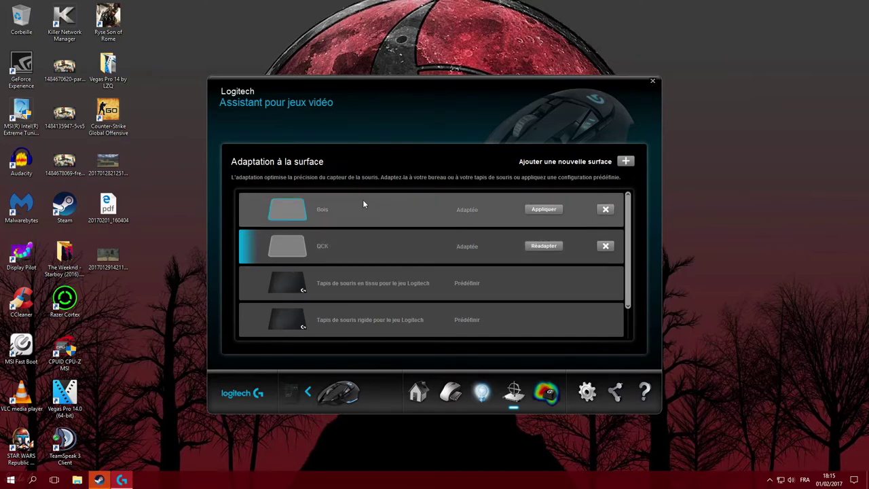
# Close the Logitech gaming software window and the open Steam chat window.
pyautogui.click(653, 83)
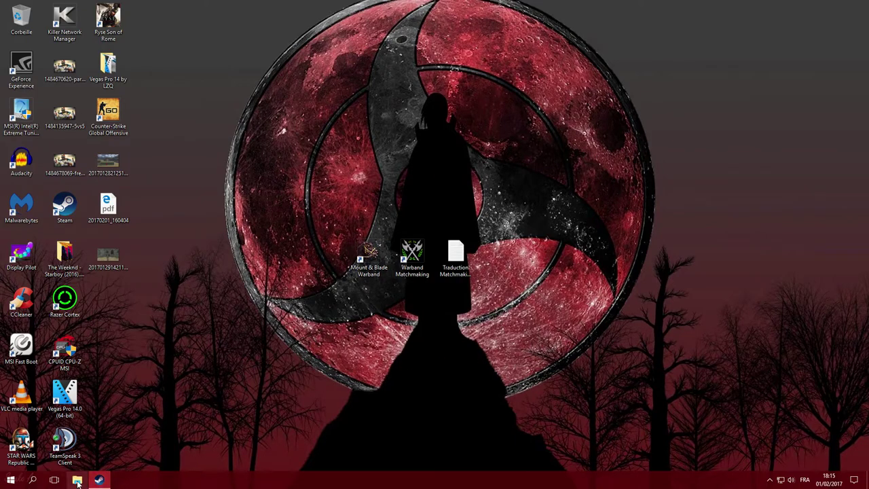
pyautogui.click(99, 480)
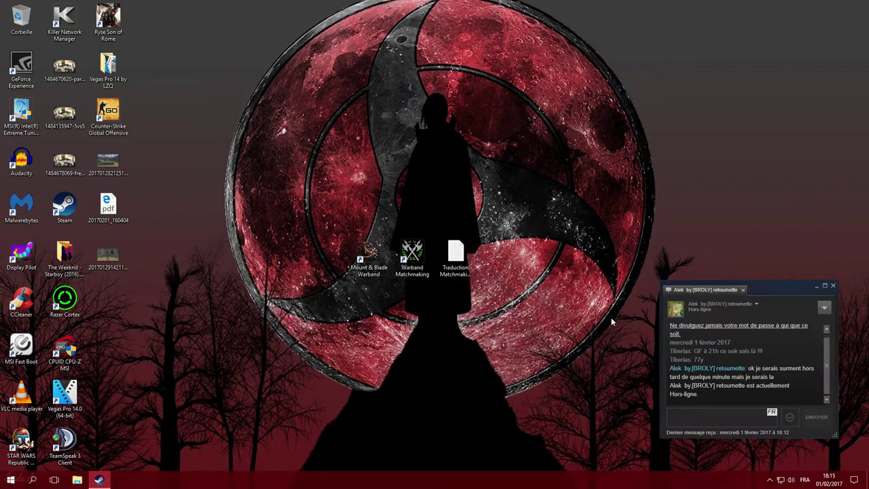
pyautogui.click(833, 286)
# Launch Mount & Blade Warband and open the video settings in its launcher configuration.
pyautogui.doubleClick(367, 257)
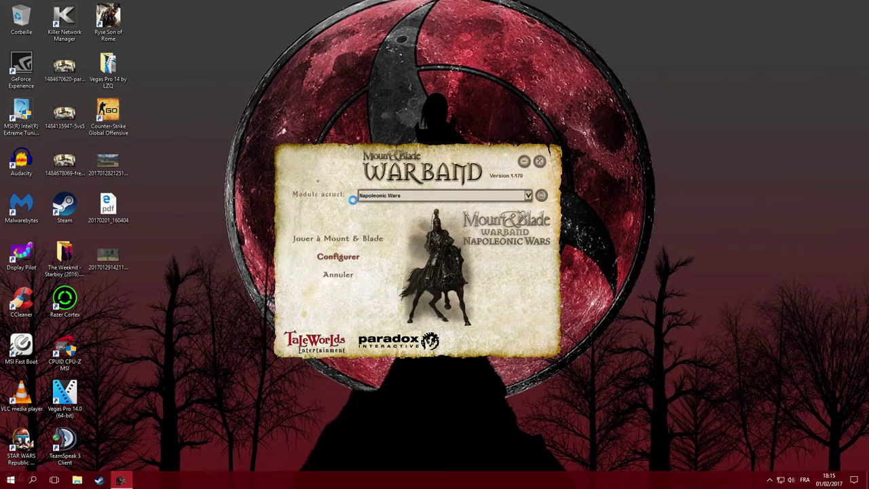
pyautogui.moveTo(375, 197); pyautogui.dragTo(506, 168)
pyautogui.click(483, 188)
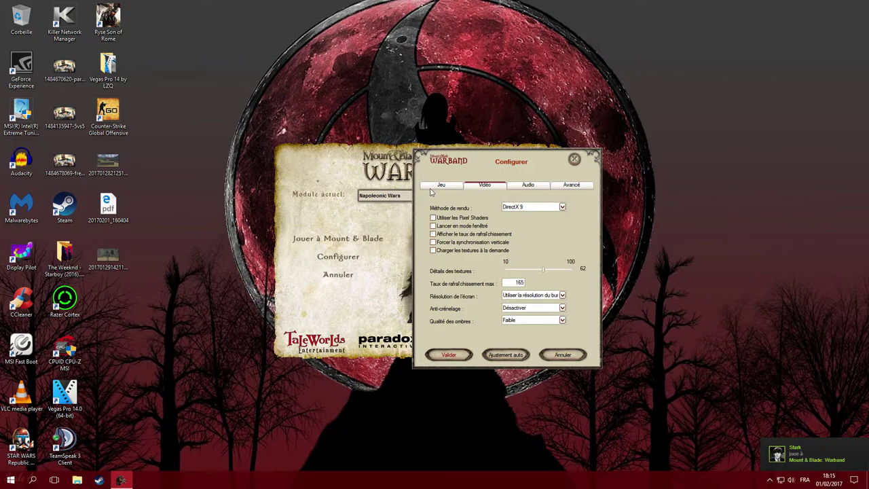
# Examine the game settings alongside the video settings, and move the configuration window aside.
pyautogui.click(433, 190)
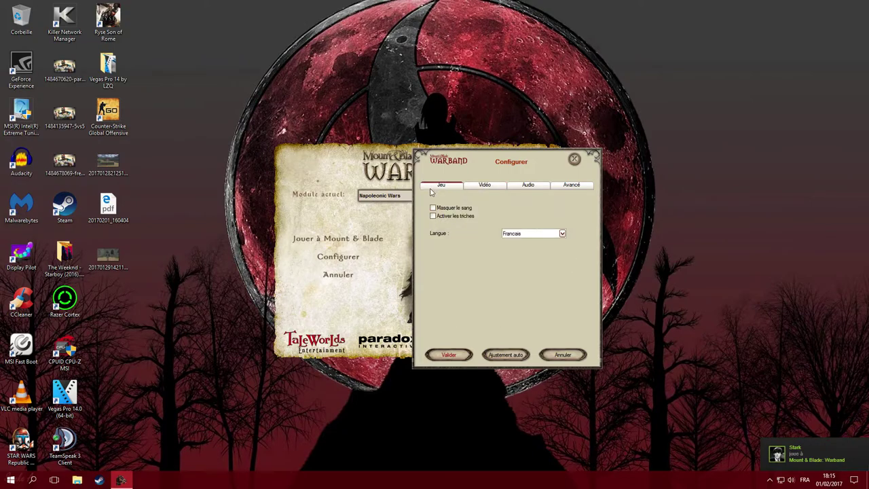
pyautogui.click(471, 189)
pyautogui.moveTo(460, 173); pyautogui.dragTo(431, 148)
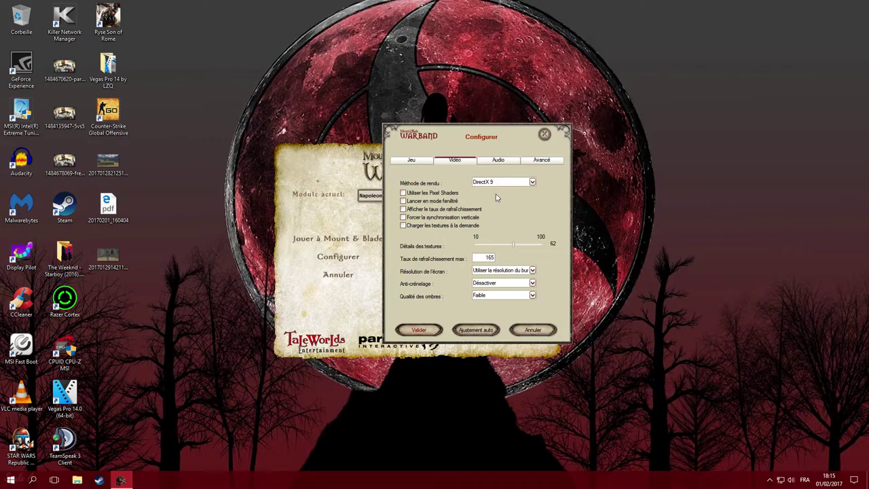
pyautogui.click(418, 163)
pyautogui.click(454, 163)
pyautogui.click(431, 161)
pyautogui.click(454, 163)
pyautogui.click(419, 163)
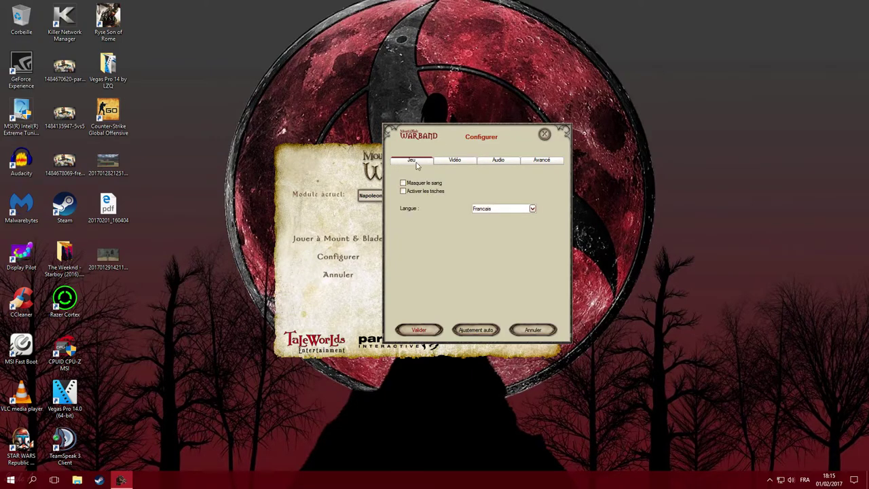
pyautogui.click(455, 162)
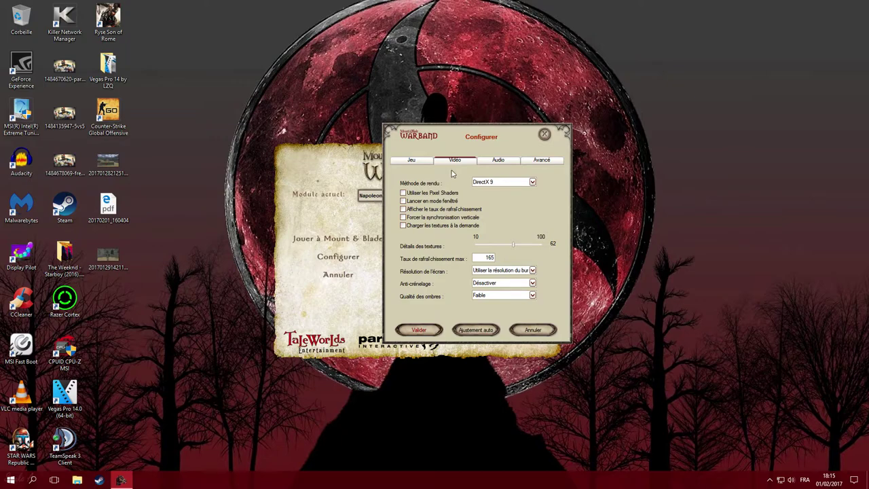
# Look through the available rendering methods and select DirectX 9.
pyautogui.click(521, 185)
pyautogui.click(514, 184)
pyautogui.click(514, 183)
pyautogui.click(509, 183)
pyautogui.click(509, 183)
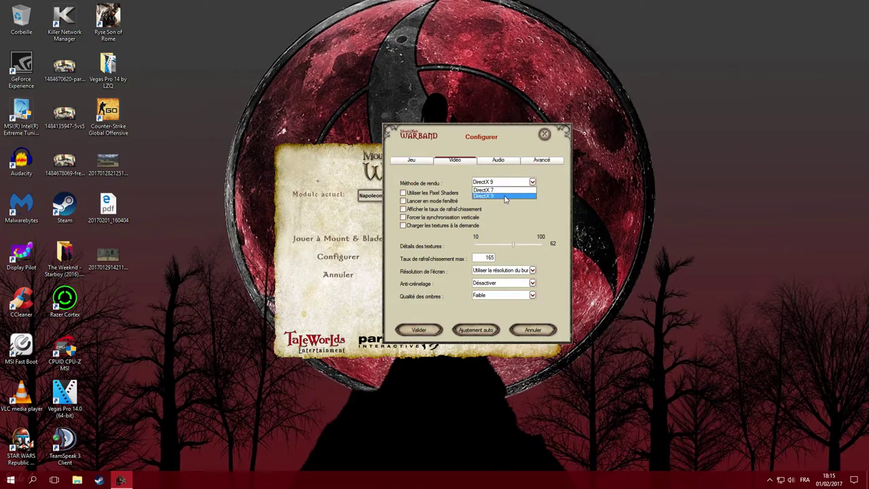
pyautogui.click(505, 199)
pyautogui.click(509, 184)
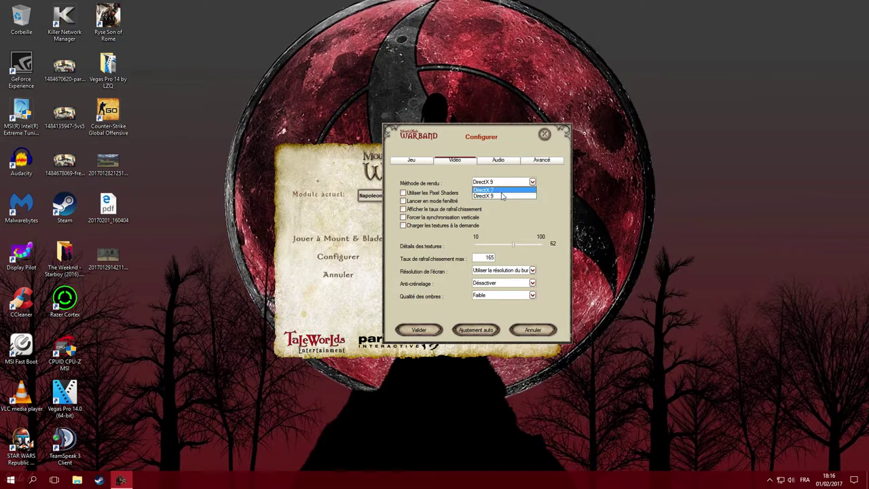
pyautogui.click(502, 197)
pyautogui.click(504, 184)
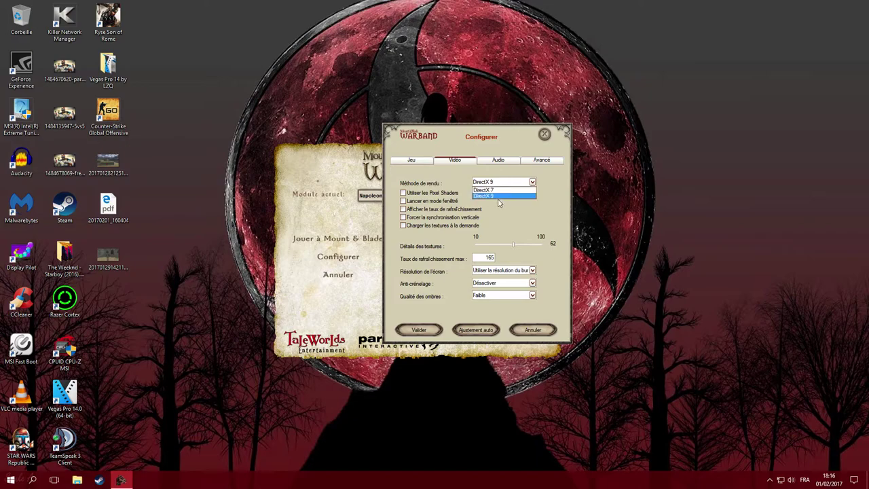
pyautogui.click(500, 186)
pyautogui.click(494, 184)
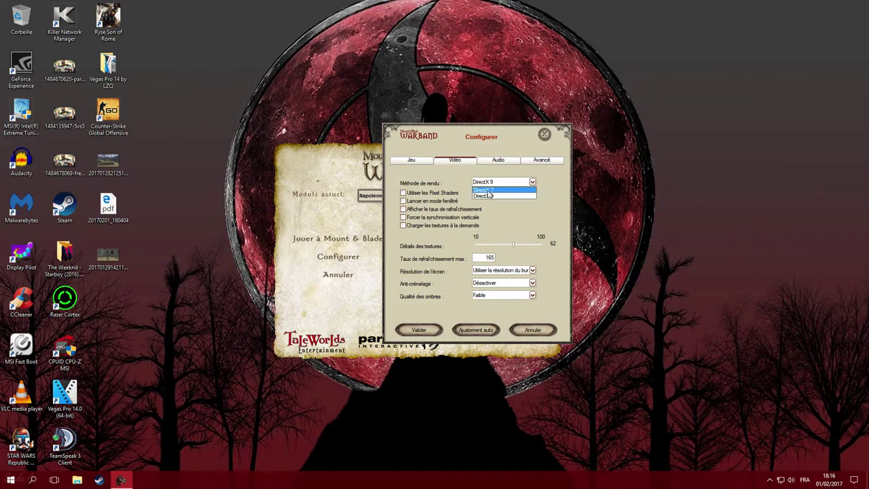
pyautogui.click(490, 199)
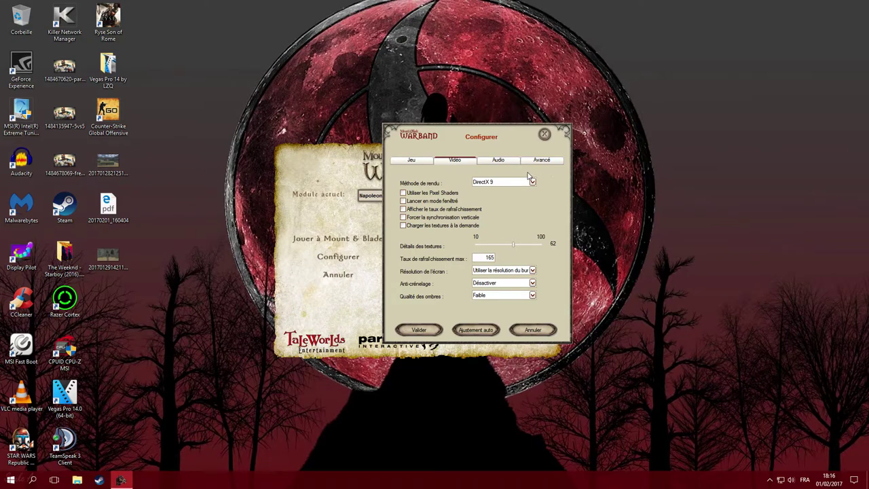
pyautogui.click(531, 183)
pyautogui.click(511, 182)
pyautogui.click(511, 182)
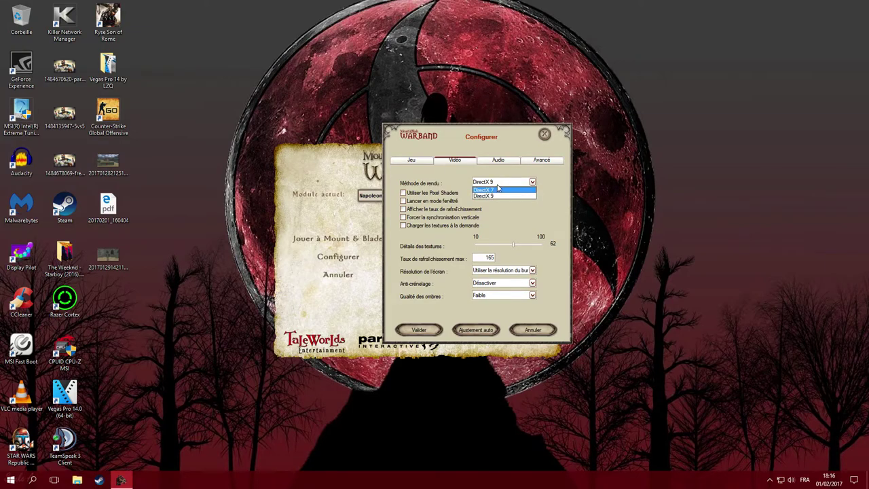
pyautogui.click(497, 182)
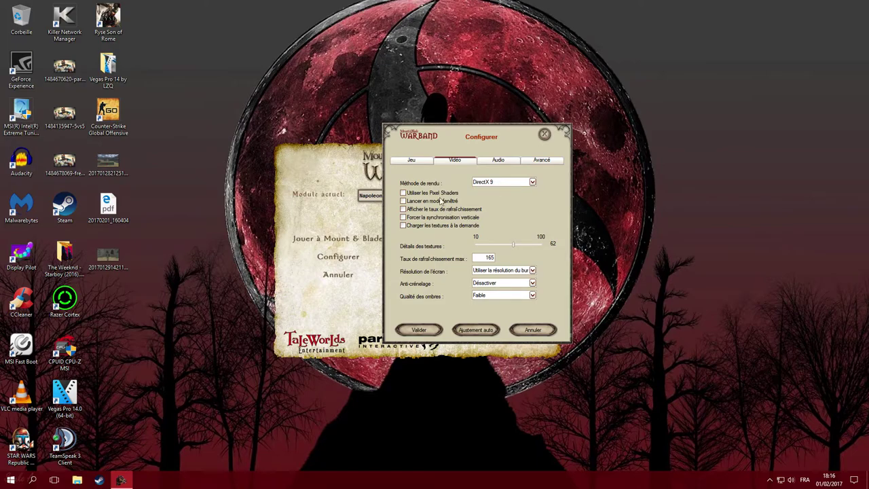
# Try the pixel shaders and forced vertical synchronization options, and switch both off again.
pyautogui.click(403, 193)
pyautogui.click(403, 194)
pyautogui.doubleClick(488, 257)
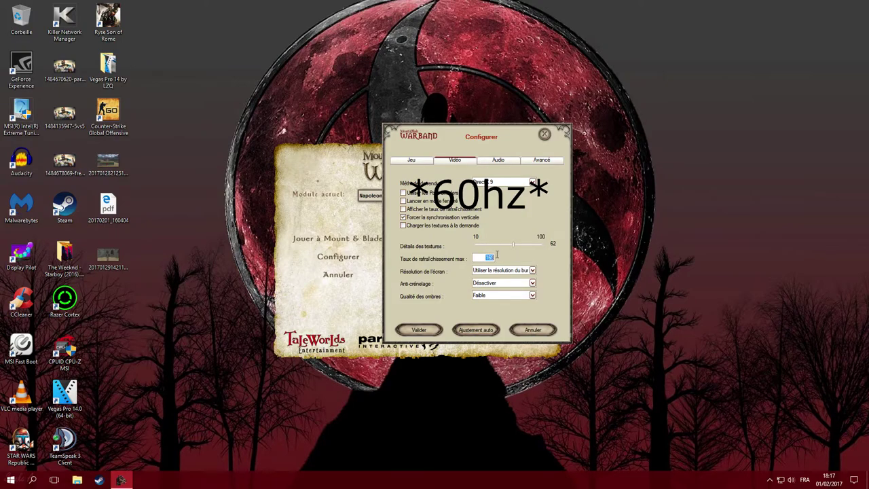
pyautogui.moveTo(475, 256); pyautogui.dragTo(499, 258)
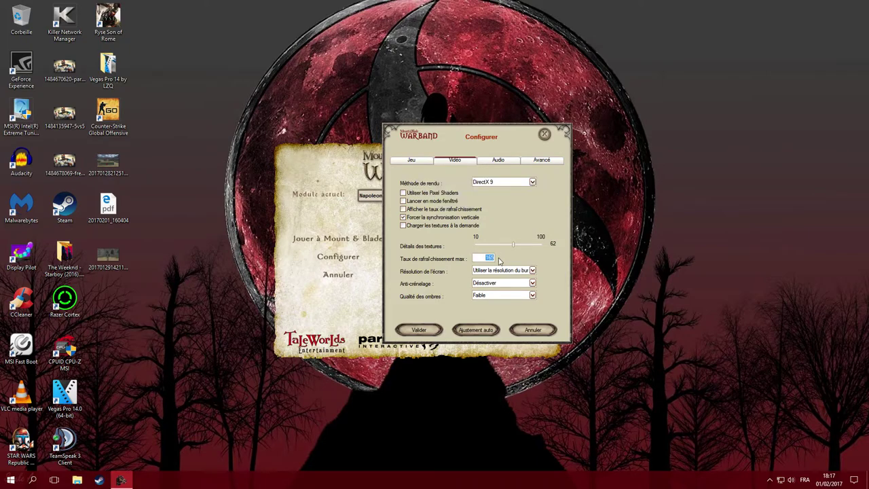
pyautogui.click(480, 262)
pyautogui.click(404, 217)
# Highlight the value of the maximum refresh rate setting.
pyautogui.doubleClick(484, 257)
pyautogui.click(489, 257)
pyautogui.moveTo(489, 257); pyautogui.dragTo(504, 260)
pyautogui.moveTo(483, 258); pyautogui.dragTo(493, 258)
# Enable loading textures on demand and set the texture detail to 50.
pyautogui.click(504, 224)
pyautogui.click(420, 226)
pyautogui.moveTo(514, 248); pyautogui.dragTo(506, 247)
pyautogui.moveTo(503, 246); pyautogui.dragTo(505, 249)
pyautogui.click(512, 226)
pyautogui.moveTo(506, 250); pyautogui.dragTo(503, 249)
# Look through the available screen resolutions, keeping the desktop resolution option.
pyautogui.click(484, 271)
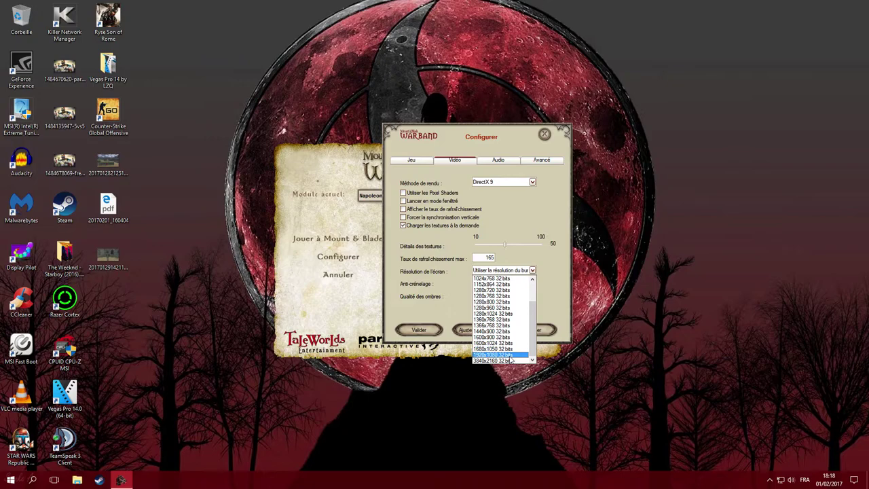
pyautogui.click(510, 272)
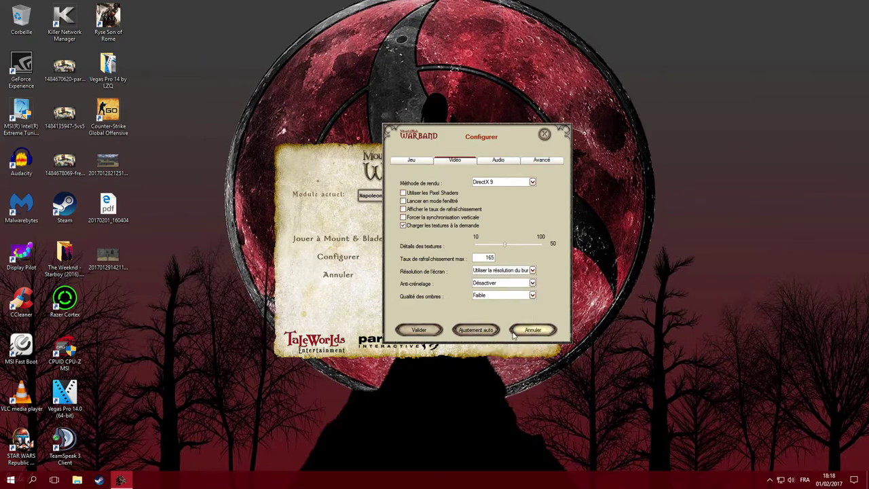
pyautogui.click(501, 271)
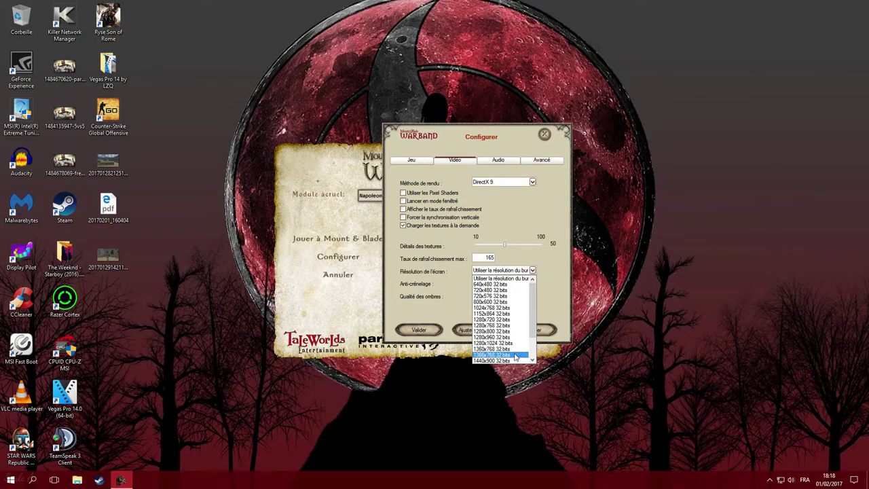
pyautogui.scroll(-2, 531, 349)
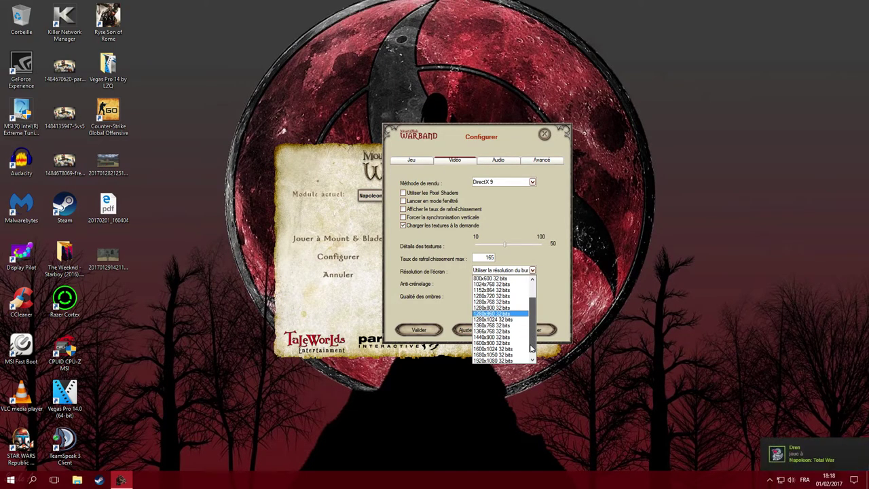
pyautogui.scroll(-1, 532, 348)
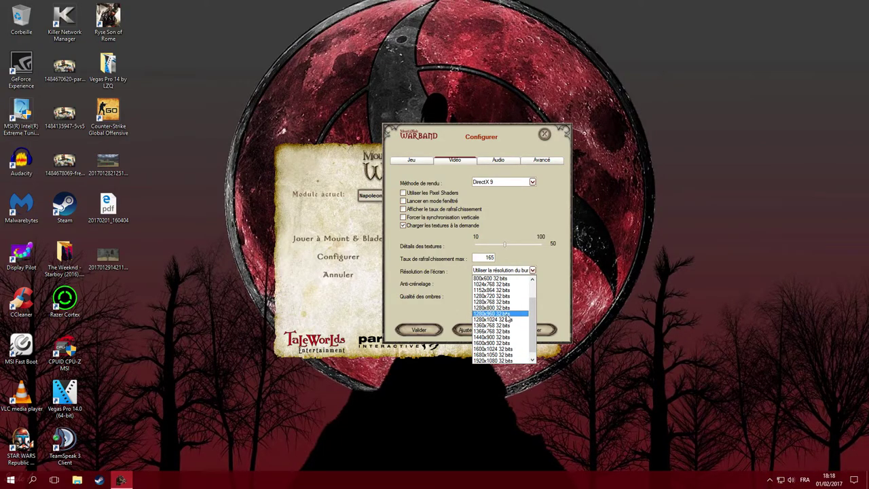
pyautogui.click(560, 308)
# Examine the anti-aliasing choices and keep anti-aliasing disabled (Désactiver).
pyautogui.click(508, 284)
pyautogui.click(508, 284)
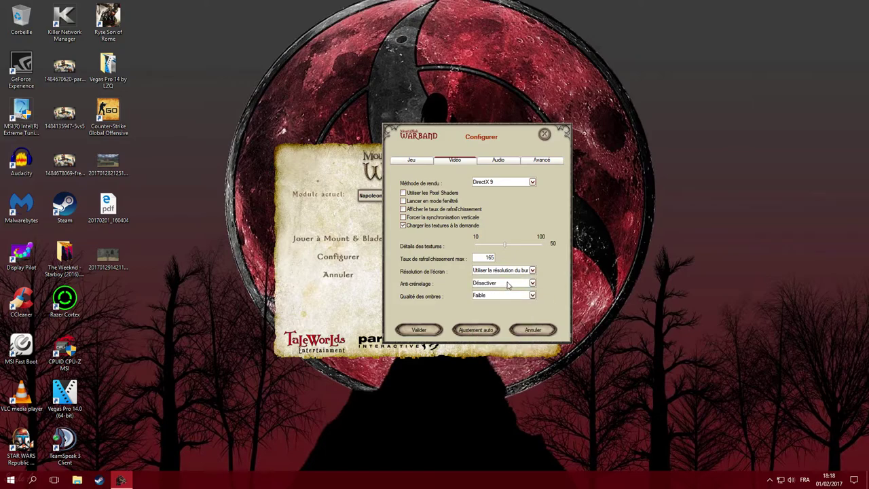
pyautogui.click(491, 286)
pyautogui.click(486, 284)
pyautogui.click(510, 271)
pyautogui.click(509, 272)
pyautogui.click(509, 284)
pyautogui.click(508, 289)
pyautogui.click(481, 285)
pyautogui.click(483, 285)
pyautogui.click(491, 283)
pyautogui.click(482, 287)
pyautogui.click(484, 285)
pyautogui.click(484, 286)
pyautogui.click(485, 286)
pyautogui.click(486, 286)
pyautogui.click(488, 287)
pyautogui.click(488, 287)
pyautogui.click(487, 287)
pyautogui.click(488, 286)
# Check the shadow quality choices and keep the Faible option.
pyautogui.click(488, 298)
pyautogui.click(488, 298)
pyautogui.click(491, 296)
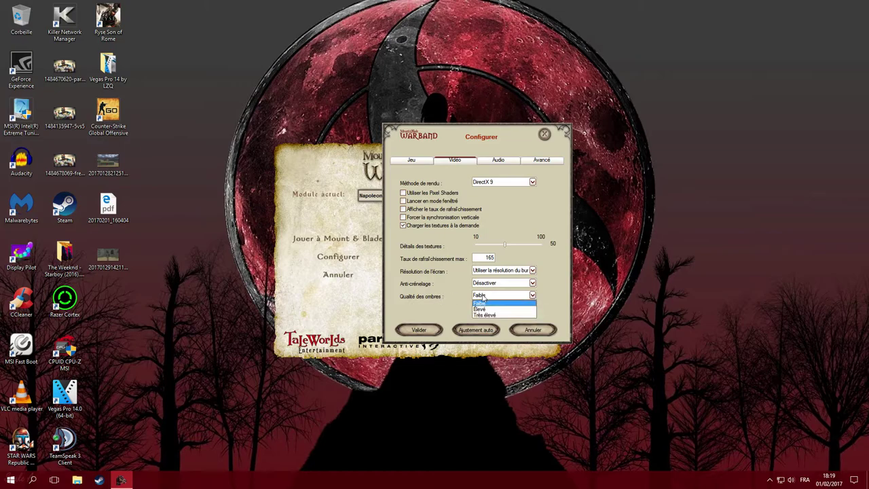
pyautogui.click(487, 296)
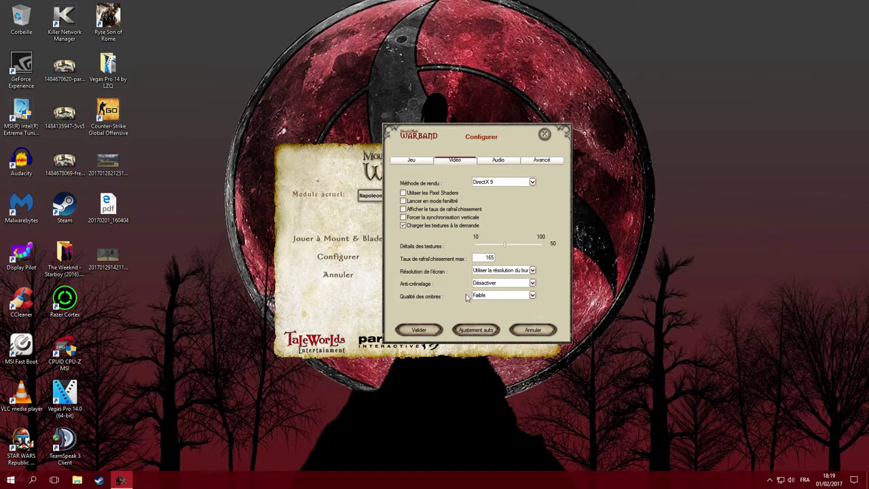
# Review the audio, advanced, video and game settings, and save the launcher configuration.
pyautogui.click(500, 163)
pyautogui.click(540, 163)
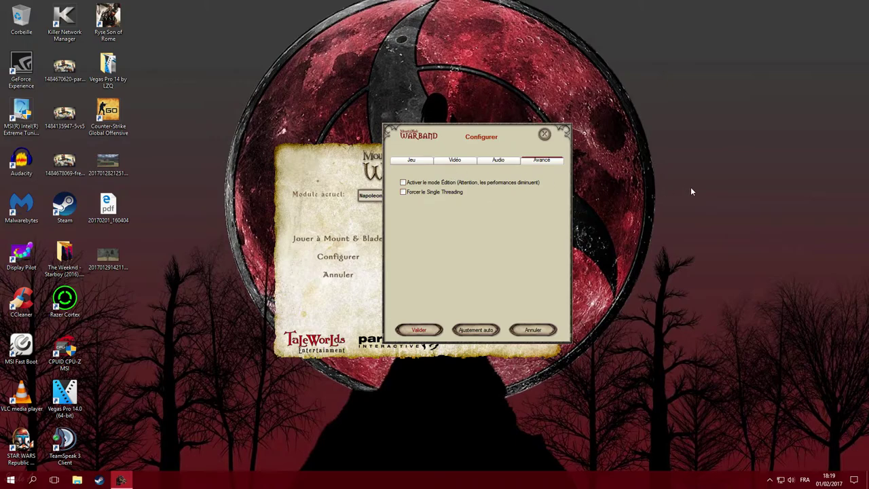
pyautogui.click(484, 186)
pyautogui.click(452, 161)
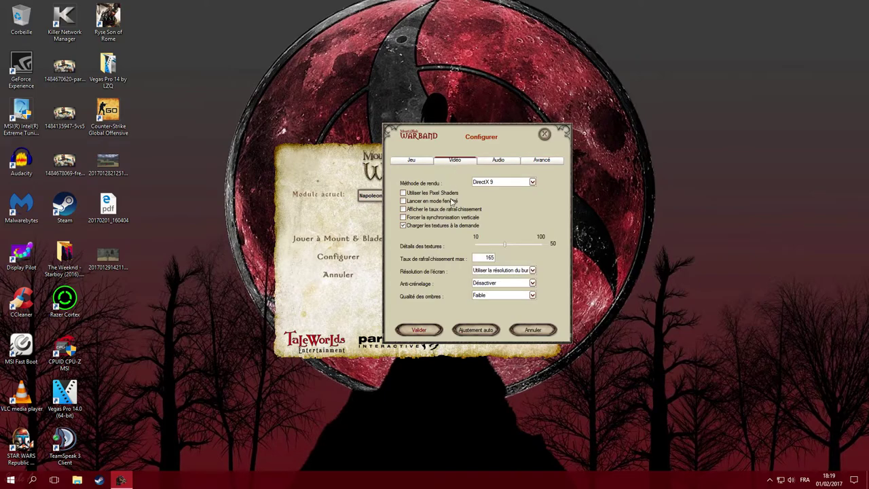
pyautogui.click(430, 161)
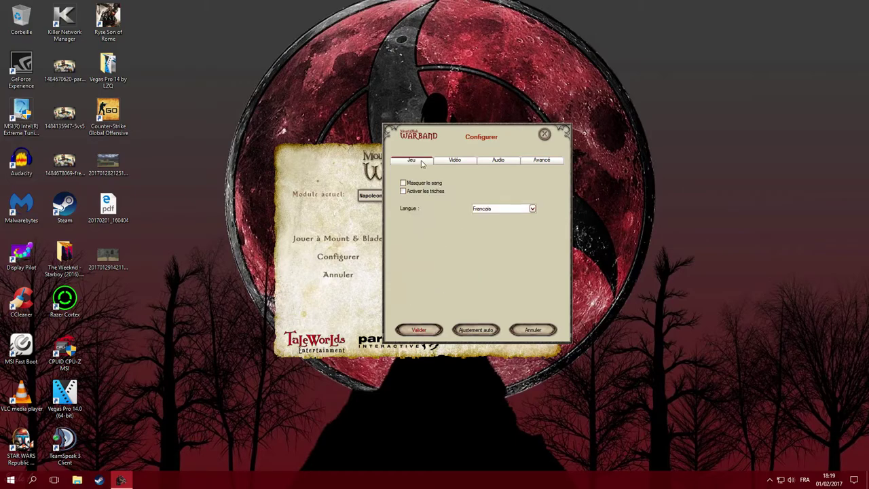
pyautogui.click(420, 332)
# Start Mount & Blade Warband with the Napoleonic Wars module and open the in-game options.
pyautogui.click(368, 241)
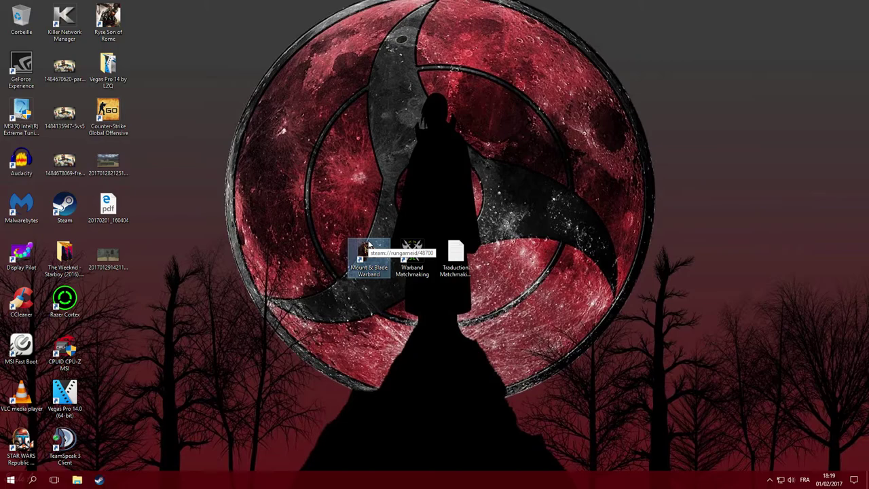
pyautogui.doubleClick(369, 244)
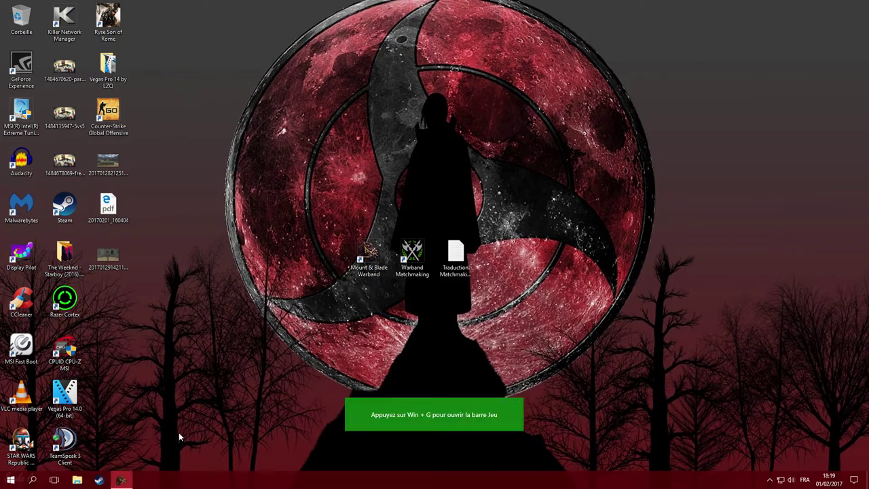
pyautogui.moveTo(497, 408)
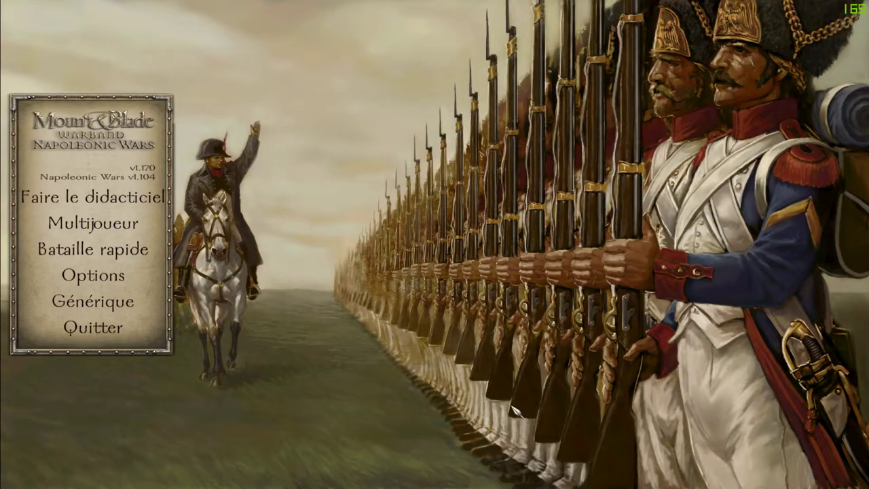
pyautogui.click(109, 281)
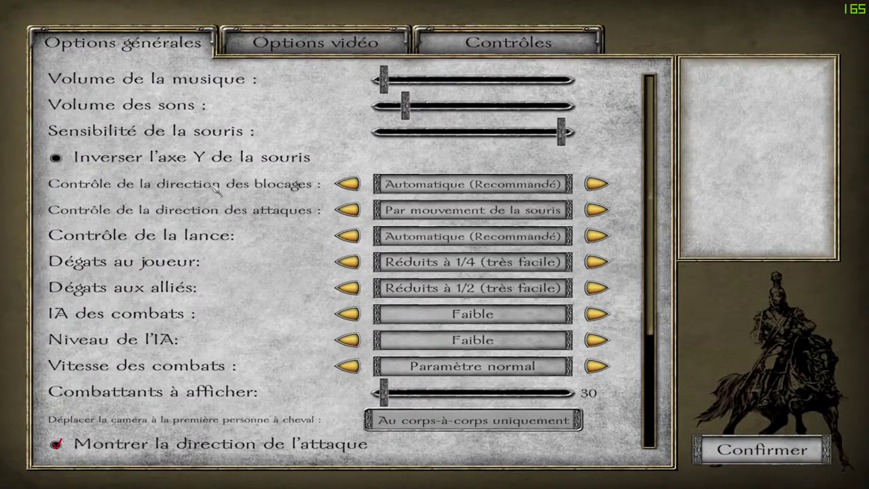
# Examine the full list of in-game video options, from the rendering method to the water reflections.
pyautogui.click(306, 37)
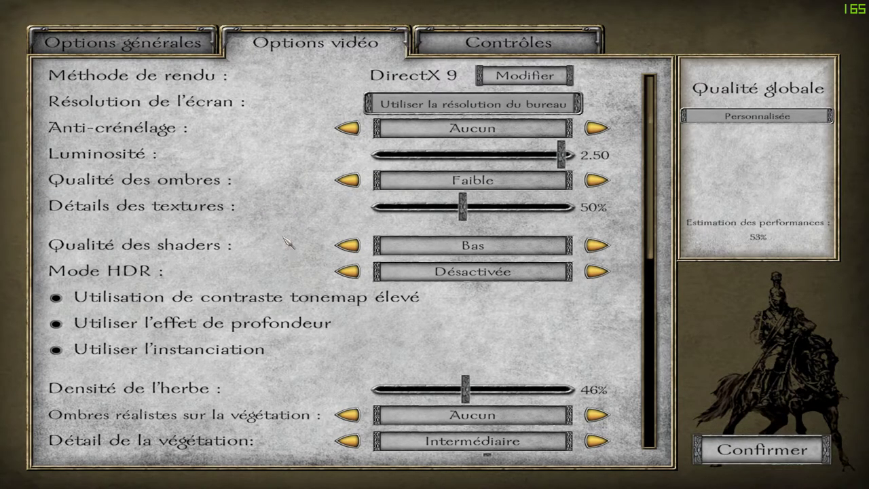
pyautogui.scroll(-4, 290, 243)
pyautogui.scroll(4, 290, 243)
pyautogui.scroll(-3, 290, 243)
pyautogui.scroll(-10, 288, 242)
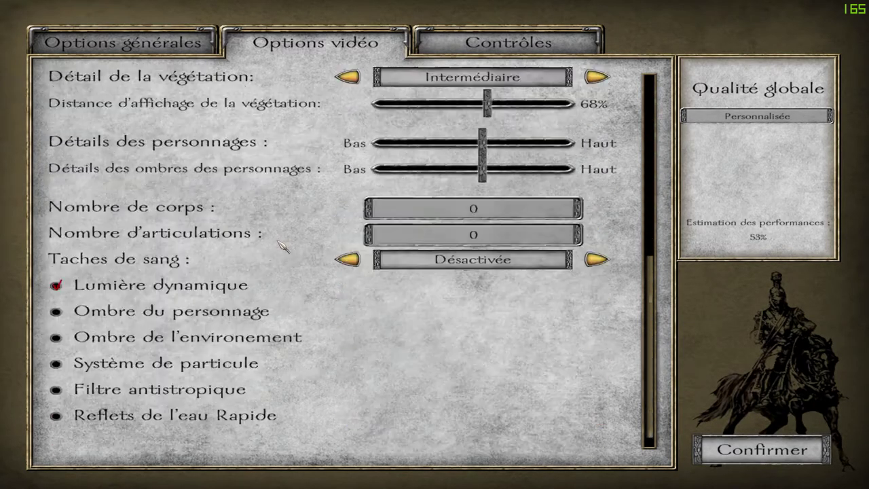
pyautogui.scroll(12, 282, 247)
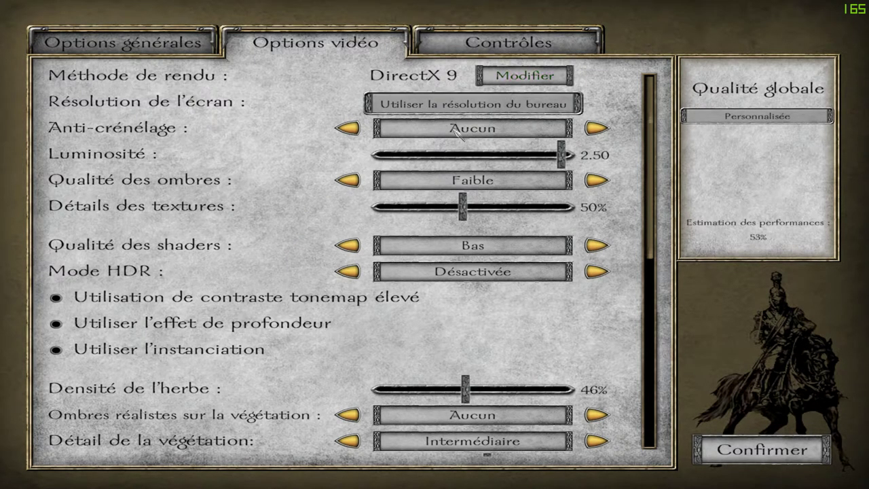
# Set the brightness to 2.50 and the shader quality to Bas in the video options.
pyautogui.moveTo(561, 155); pyautogui.dragTo(642, 166)
pyautogui.click(348, 245)
pyautogui.click(348, 245)
pyautogui.click(347, 245)
pyautogui.click(348, 245)
pyautogui.click(597, 246)
pyautogui.click(597, 246)
pyautogui.click(347, 246)
pyautogui.click(347, 246)
# Set the HDR mode to Bas and enable high tonemap contrast, the depth effect and instancing.
pyautogui.click(350, 274)
pyautogui.click(348, 272)
pyautogui.click(56, 297)
pyautogui.click(56, 324)
pyautogui.click(56, 349)
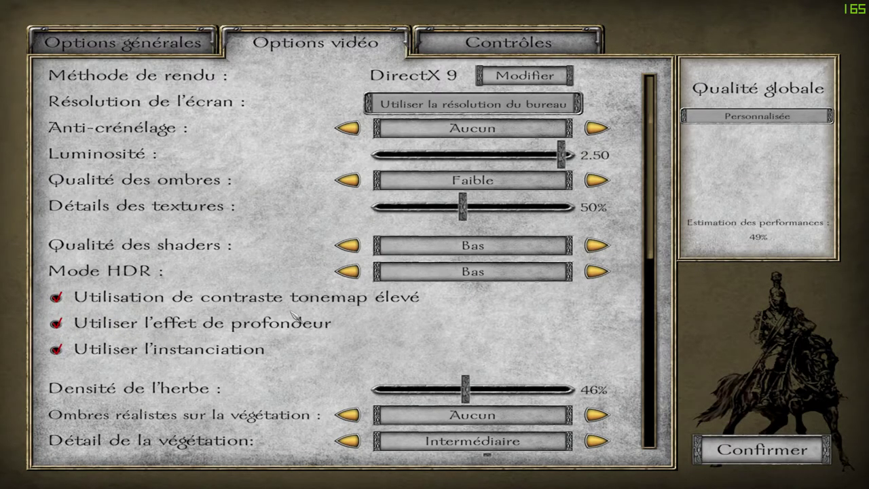
# Disable instancing, the depth effect, high tonemap contrast and the HDR mode.
pyautogui.click(341, 274)
pyautogui.click(341, 275)
pyautogui.click(57, 349)
pyautogui.click(57, 323)
pyautogui.click(57, 297)
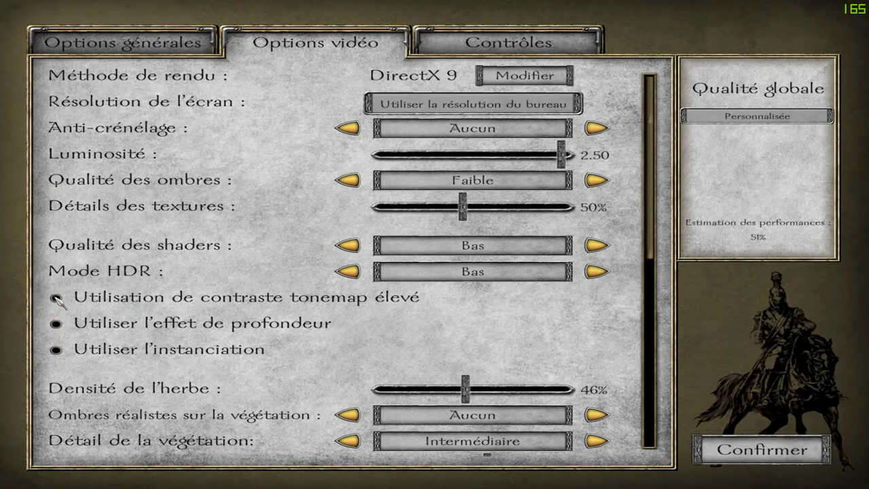
pyautogui.click(346, 271)
# Set the grass density to 50% in the video options.
pyautogui.scroll(-3, 401, 297)
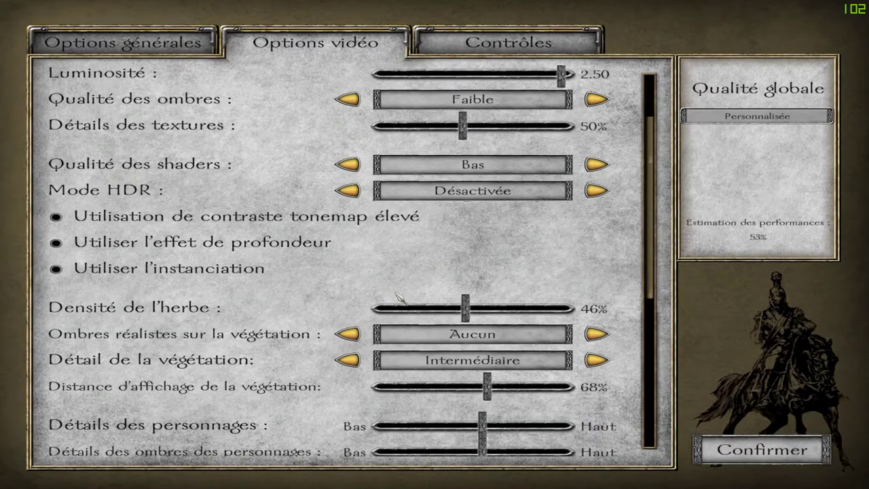
pyautogui.scroll(-2, 417, 284)
pyautogui.moveTo(465, 268); pyautogui.dragTo(475, 271)
pyautogui.scroll(-3, 408, 292)
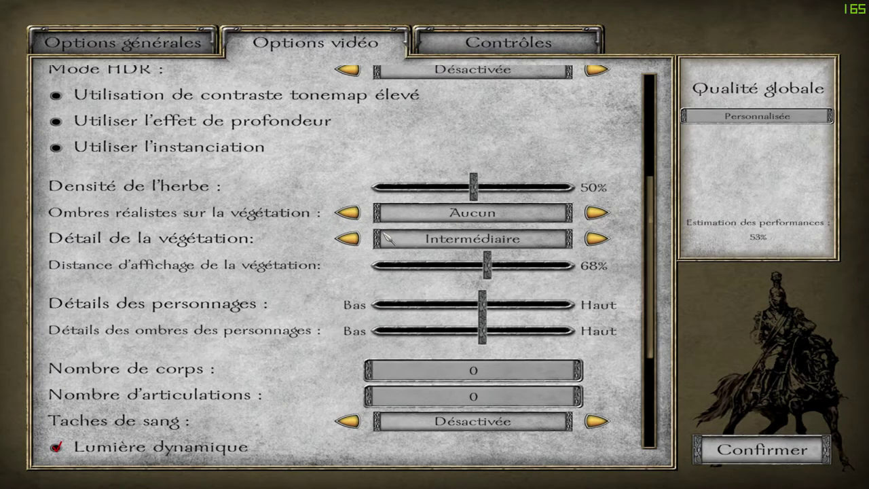
# Lower the vegetation display distance to 64% in the video options.
pyautogui.scroll(-2, 417, 258)
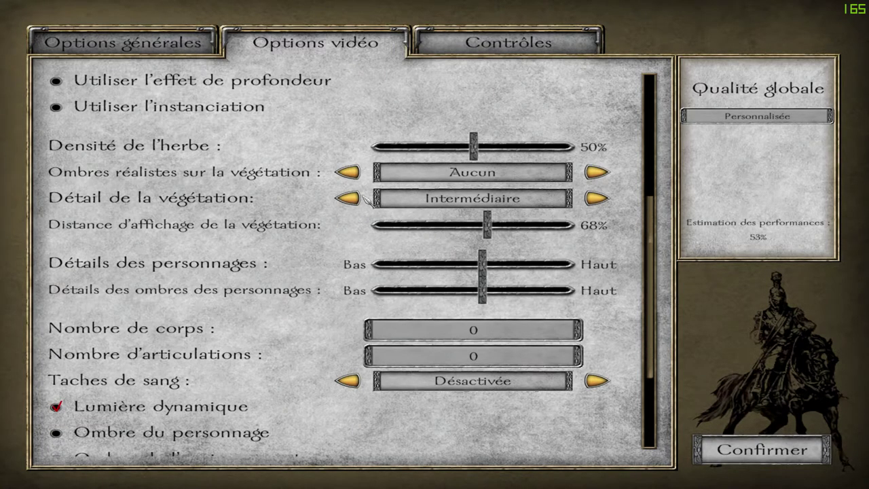
pyautogui.scroll(2, 298, 270)
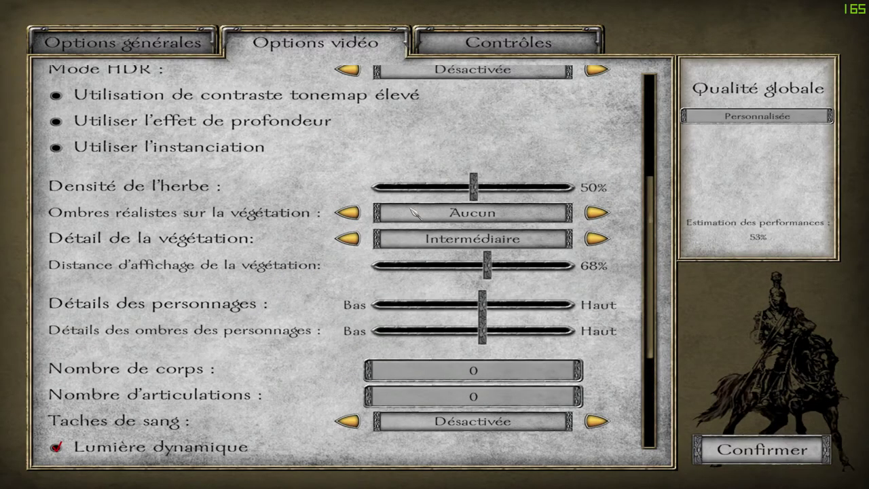
pyautogui.moveTo(494, 271); pyautogui.dragTo(488, 270)
pyautogui.moveTo(487, 269)
pyautogui.mouseDown()
pyautogui.moveTo(379, 269)
pyautogui.moveTo(477, 268)
pyautogui.mouseUp()
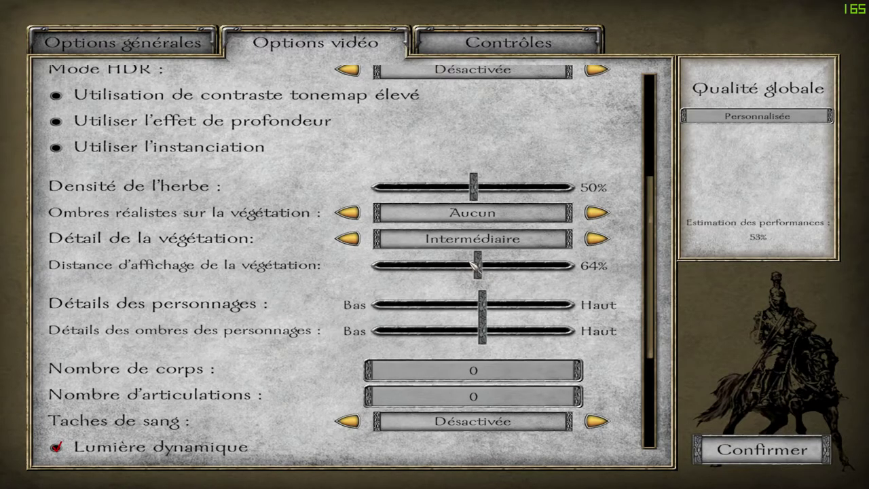
# Lower the character detail and character shadow detail slightly, to about the middle between Bas and Haut.
pyautogui.moveTo(483, 297); pyautogui.dragTo(473, 334)
pyautogui.scroll(5, 443, 162)
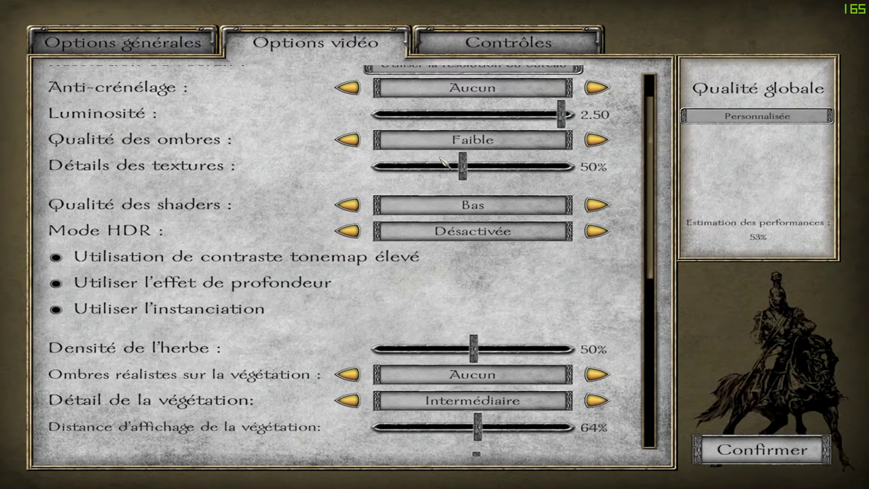
pyautogui.scroll(-2, 455, 187)
pyautogui.scroll(3, 469, 195)
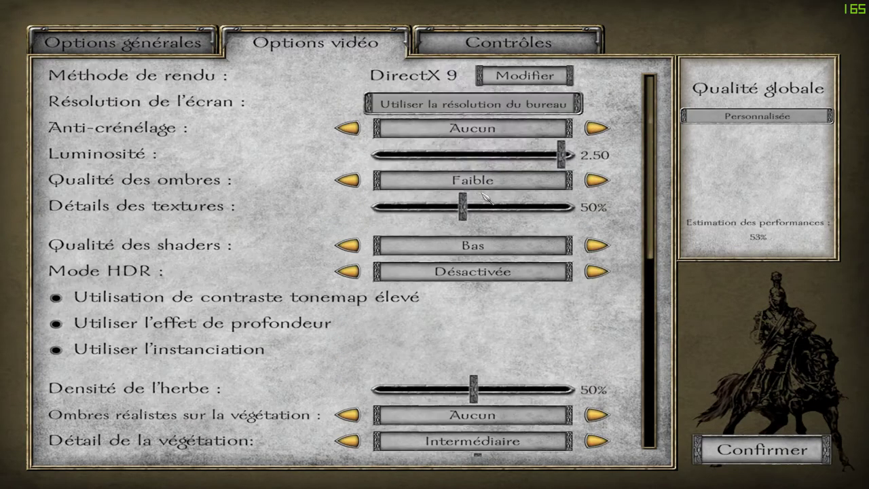
pyautogui.scroll(-5, 486, 196)
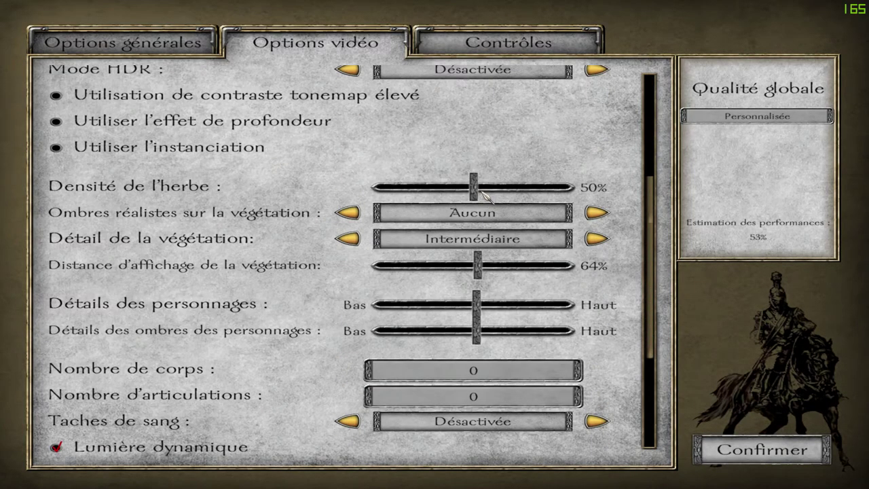
pyautogui.scroll(-1, 485, 197)
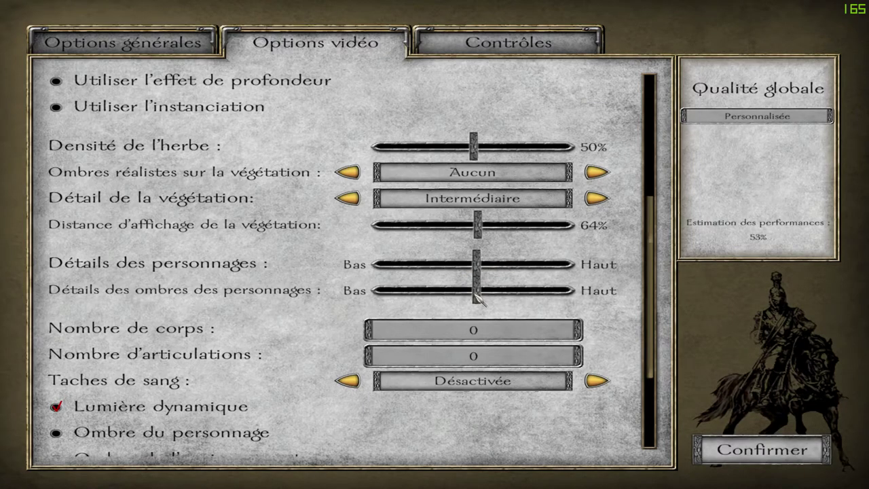
# Choose 0 for both the number of bodies and the number of ragdolls (Nombre d'articulations).
pyautogui.click(454, 327)
pyautogui.click(455, 327)
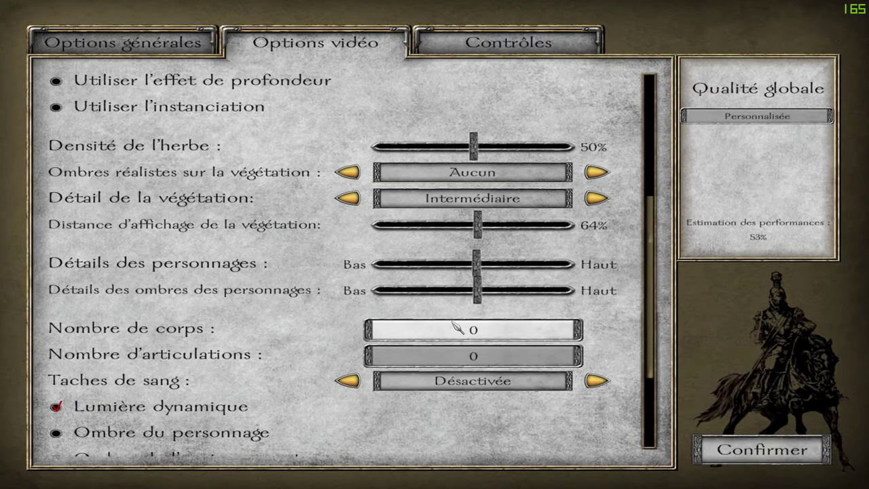
pyautogui.click(453, 327)
pyautogui.scroll(-1, 453, 327)
pyautogui.click(459, 299)
pyautogui.click(456, 317)
pyautogui.click(457, 318)
pyautogui.click(456, 318)
pyautogui.click(456, 319)
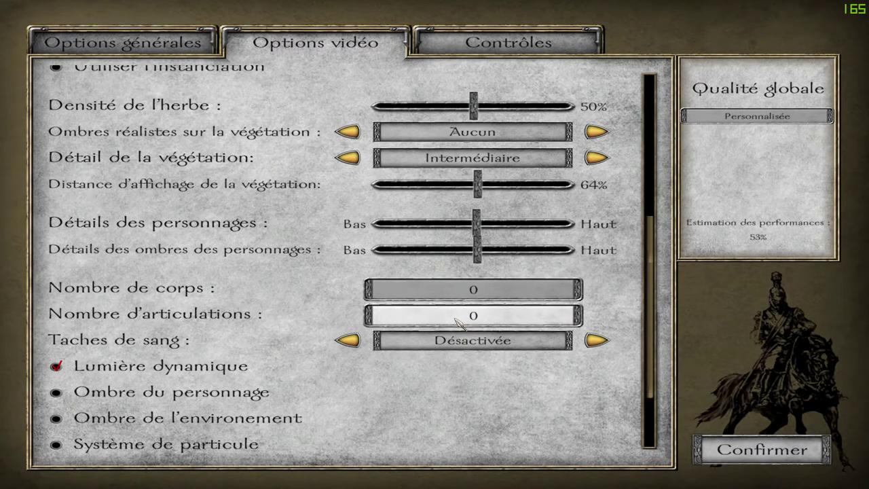
pyautogui.click(456, 319)
pyautogui.click(455, 318)
pyautogui.click(455, 318)
pyautogui.click(455, 318)
pyautogui.click(455, 318)
pyautogui.click(465, 318)
pyautogui.click(469, 318)
pyautogui.click(471, 318)
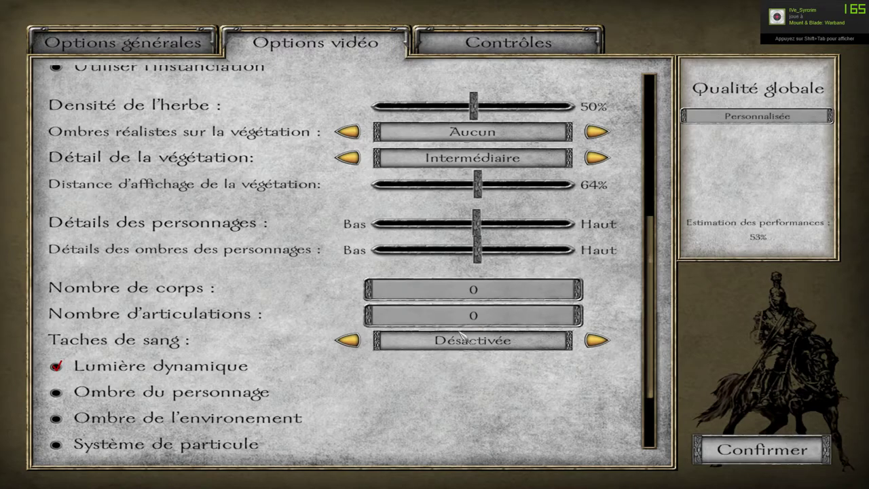
# Switch the blood stains option to Oui and back to Désactivée.
pyautogui.click(346, 341)
pyautogui.click(347, 341)
pyautogui.click(347, 342)
pyautogui.click(347, 342)
pyautogui.click(348, 342)
pyautogui.click(348, 341)
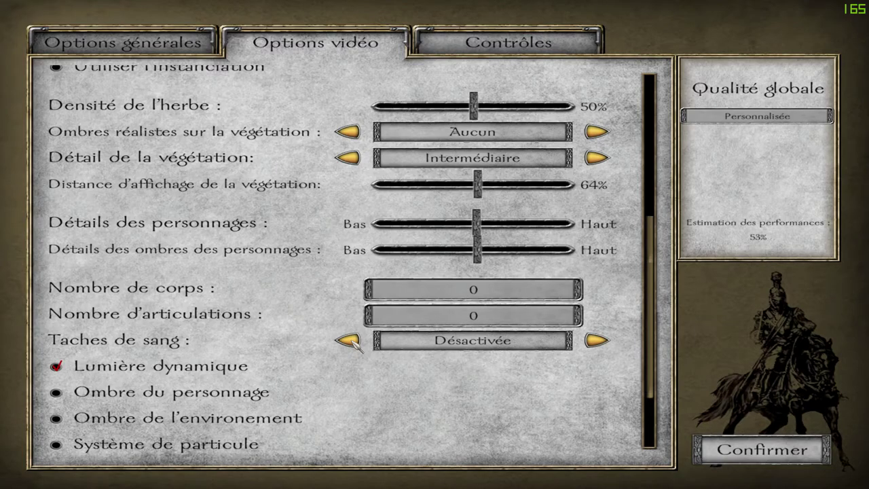
pyautogui.click(352, 343)
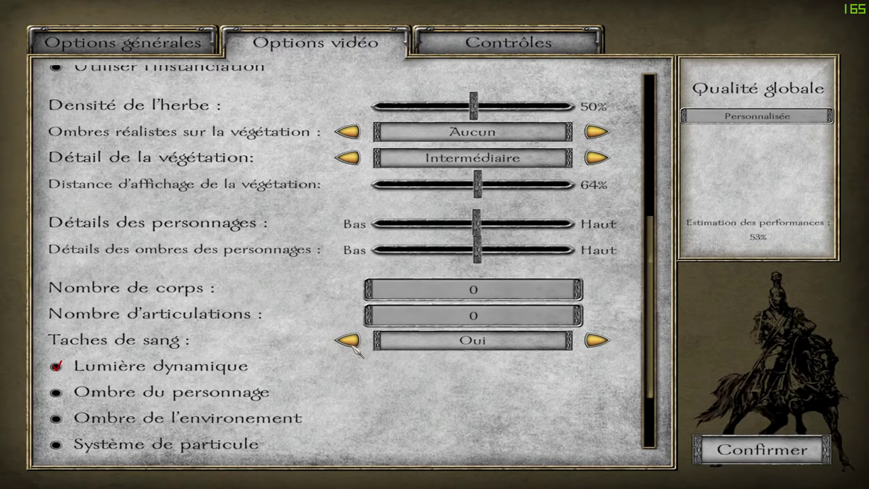
pyautogui.click(352, 343)
pyautogui.click(353, 341)
# Turn the dynamic light option off and back on in the video options.
pyautogui.scroll(-3, 353, 343)
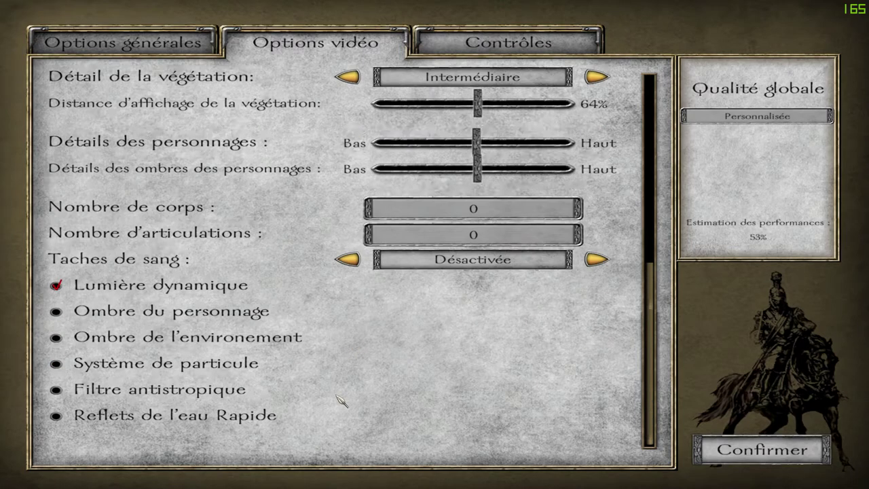
pyautogui.click(57, 272)
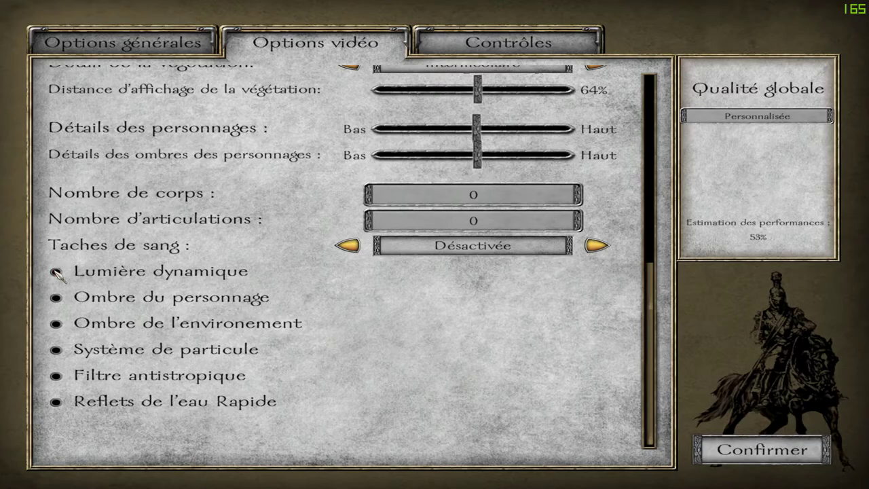
pyautogui.click(58, 273)
pyautogui.click(57, 273)
# Look over the general options and the full list of key bindings for combat and map controls.
pyautogui.click(160, 49)
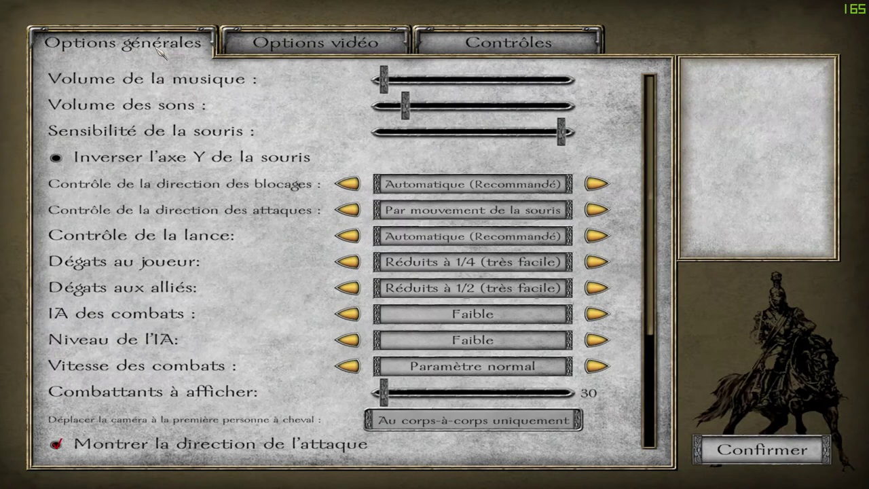
pyautogui.click(234, 48)
pyautogui.click(462, 44)
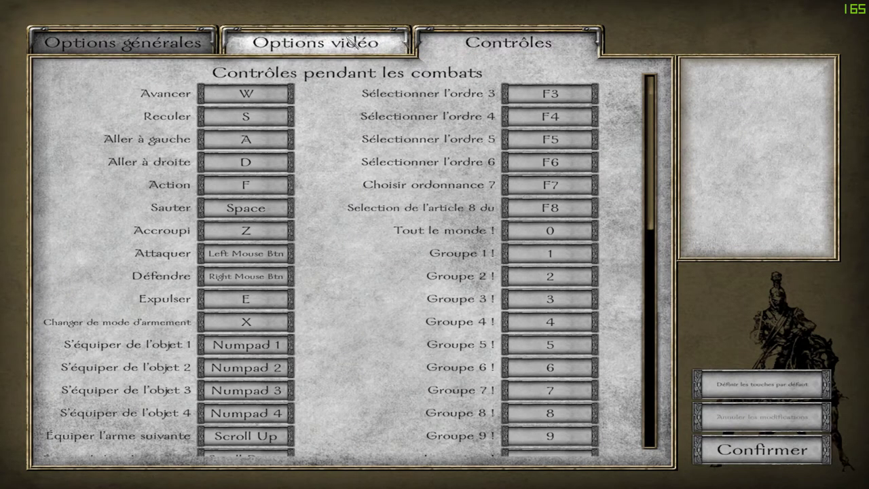
pyautogui.scroll(-5, 360, 272)
pyautogui.scroll(5, 366, 328)
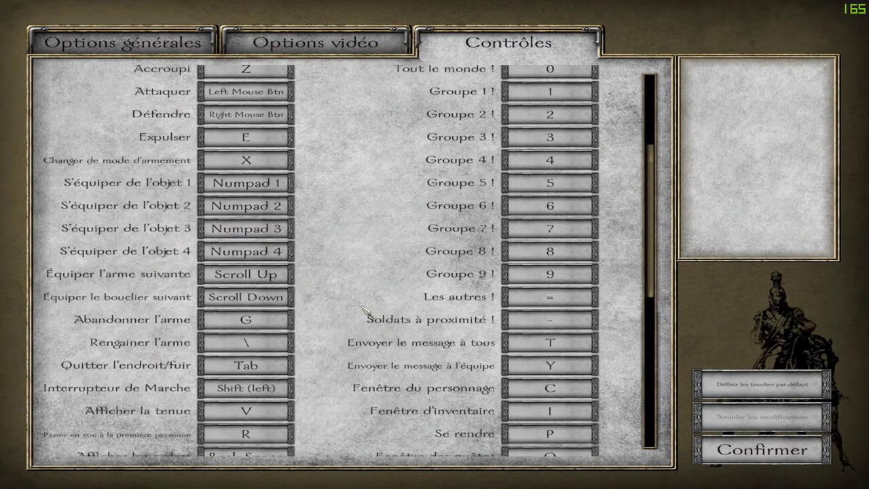
pyautogui.scroll(-2, 373, 234)
pyautogui.scroll(-4, 373, 234)
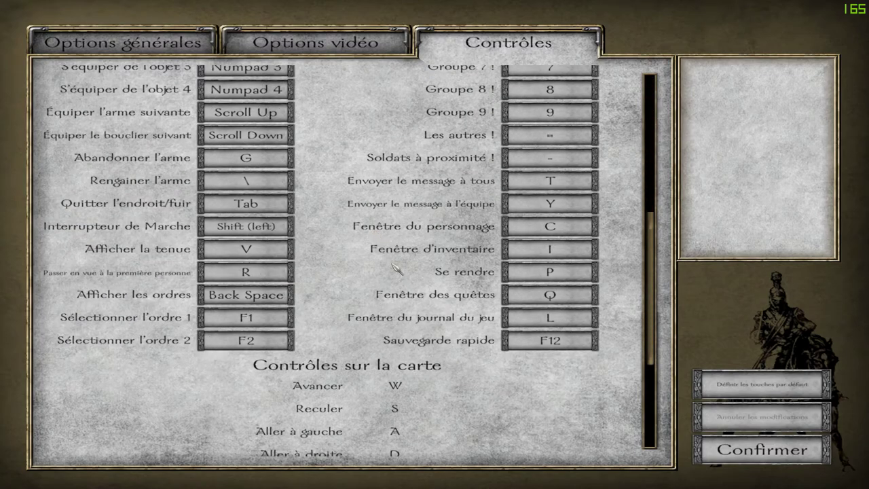
pyautogui.scroll(-2, 426, 347)
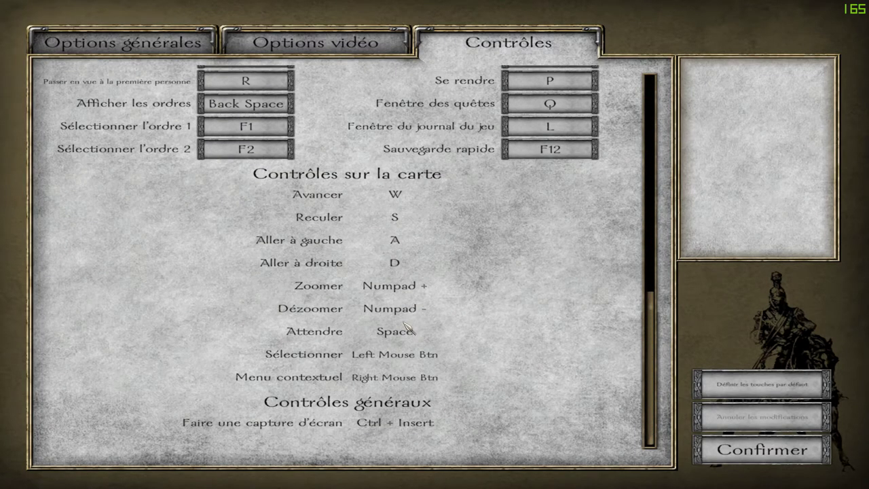
# Rebind the weapon mode change control (Changer de mode d'armement) to Mouse Btn 4 and save the options.
pyautogui.scroll(3, 306, 285)
pyautogui.scroll(5, 252, 271)
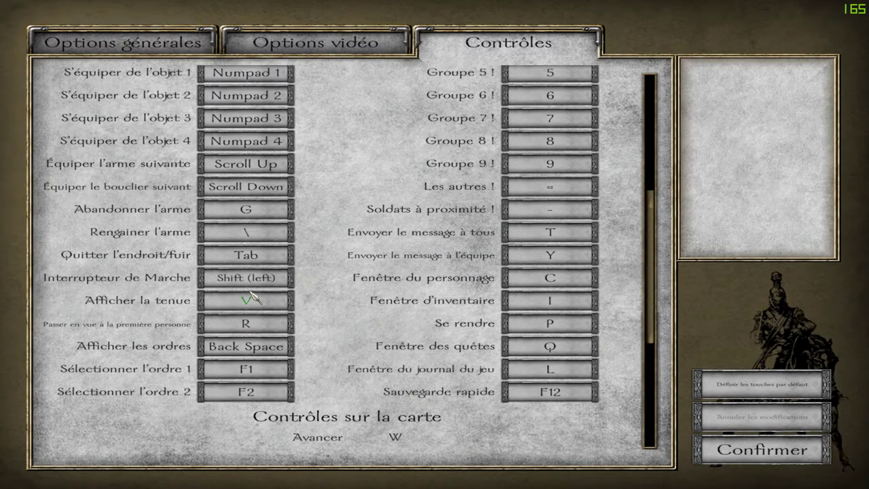
pyautogui.click(243, 213)
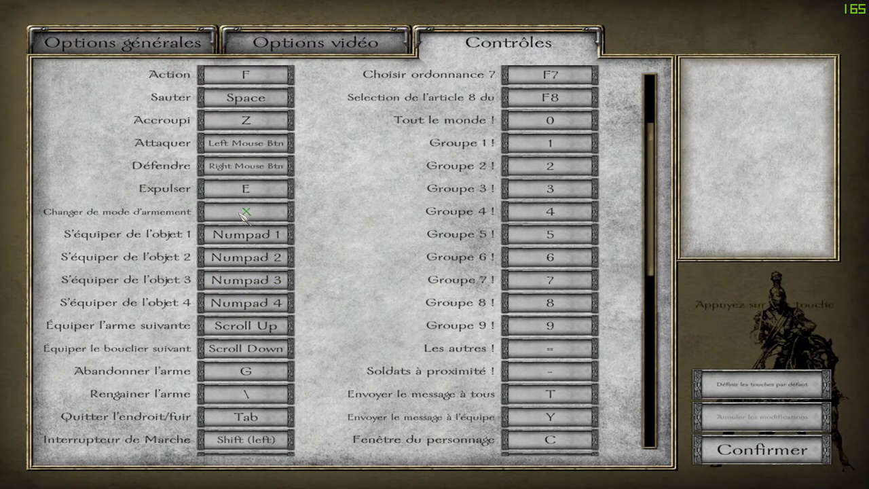
pyautogui.middleClick(227, 216)
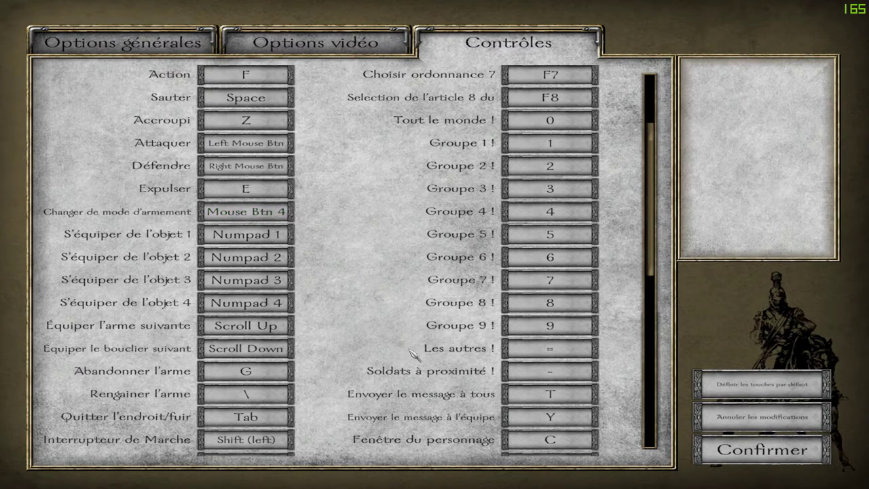
pyautogui.scroll(-10, 467, 358)
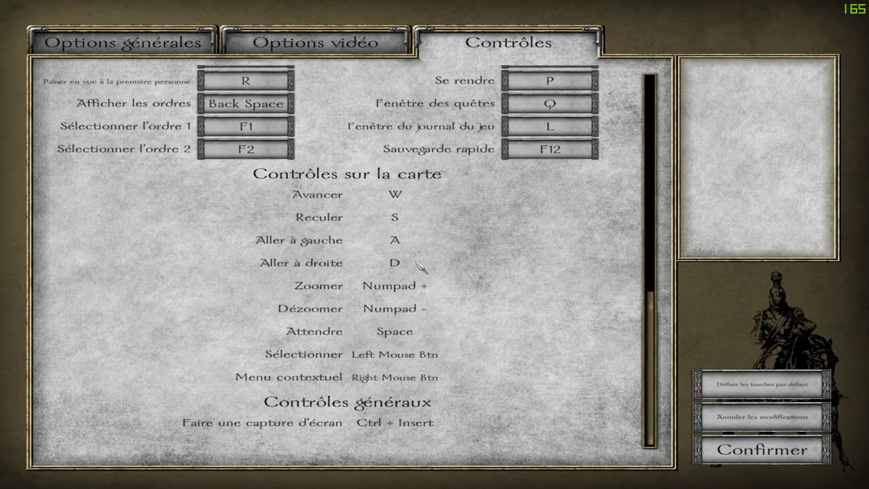
pyautogui.click(755, 459)
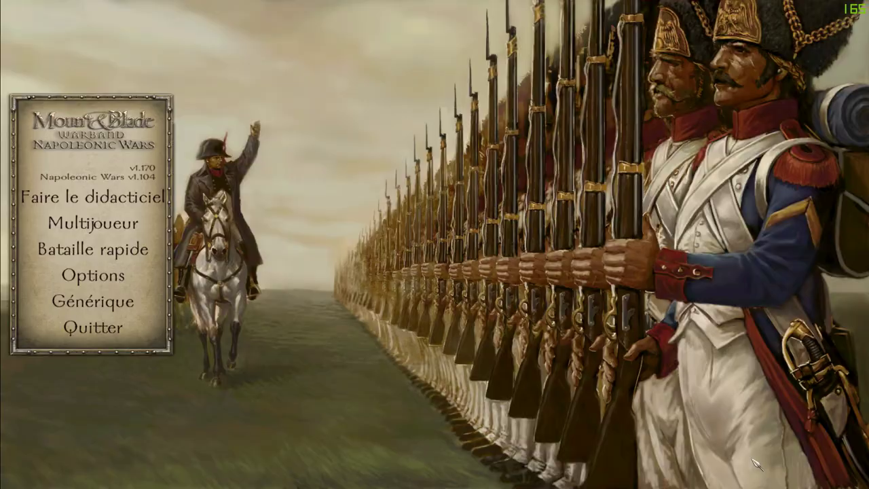
# Reopen the options and check the video, general and controls settings once more.
pyautogui.click(93, 275)
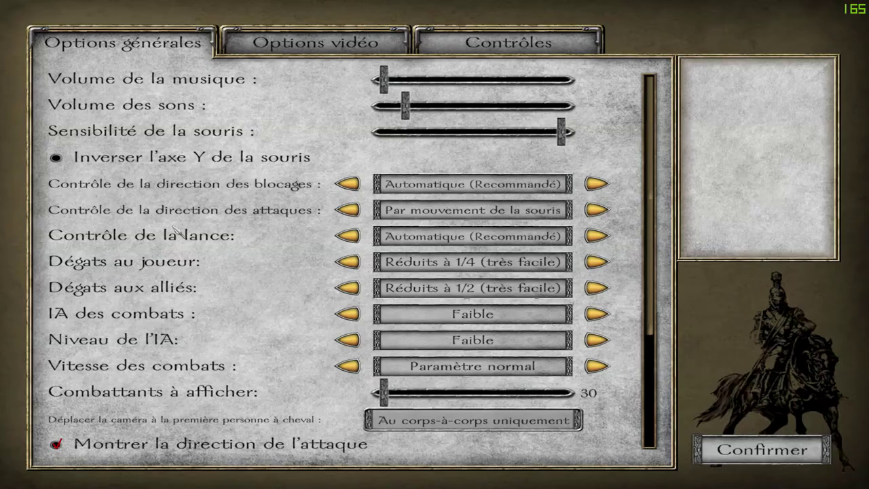
pyautogui.click(287, 54)
pyautogui.scroll(-5, 309, 158)
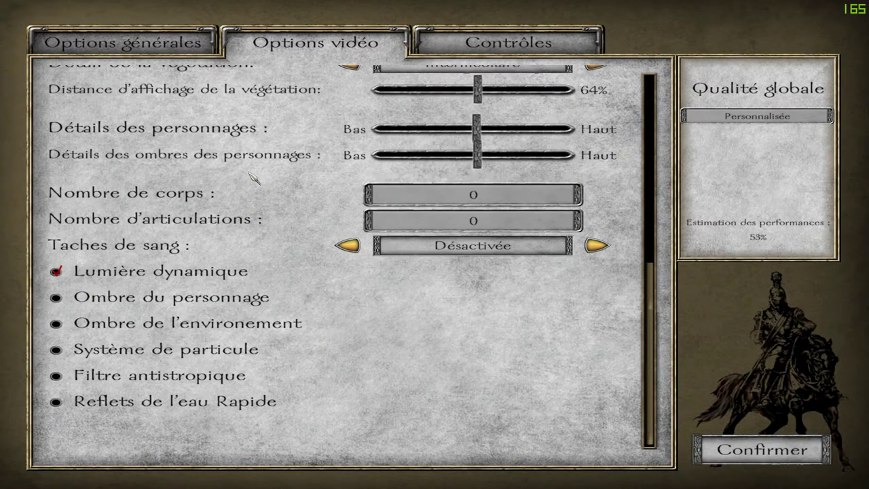
pyautogui.click(160, 45)
pyautogui.scroll(-3, 301, 284)
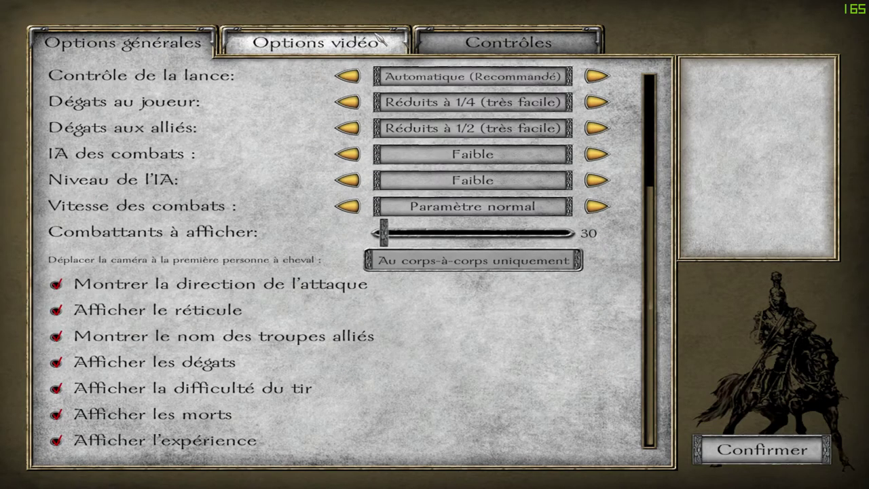
pyautogui.click(424, 40)
pyautogui.scroll(-10, 496, 291)
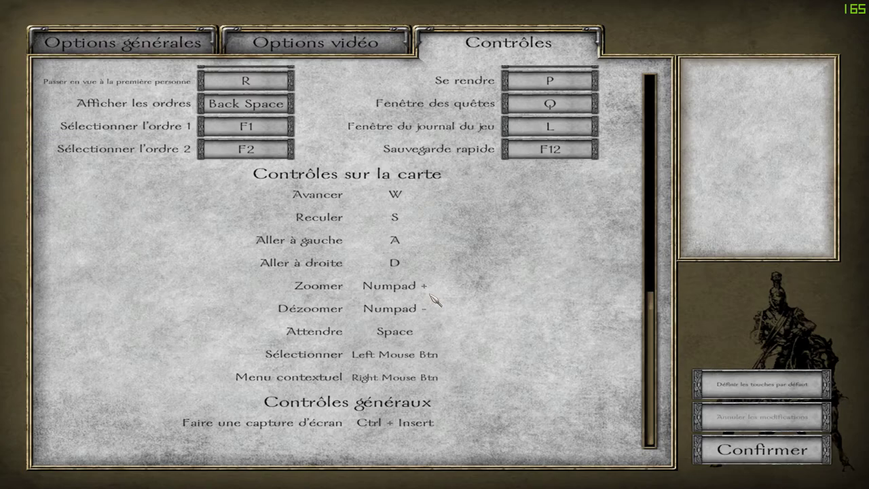
# Confirm the options and quit the game to the desktop.
pyautogui.click(724, 439)
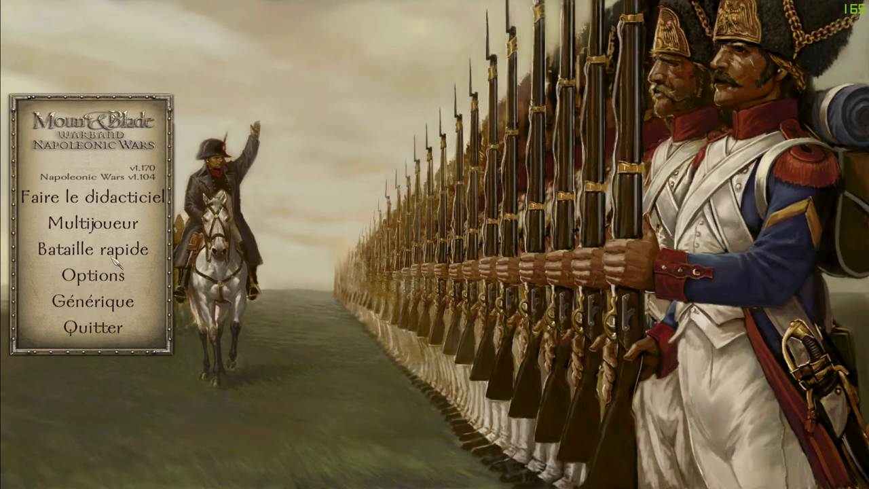
pyautogui.click(93, 327)
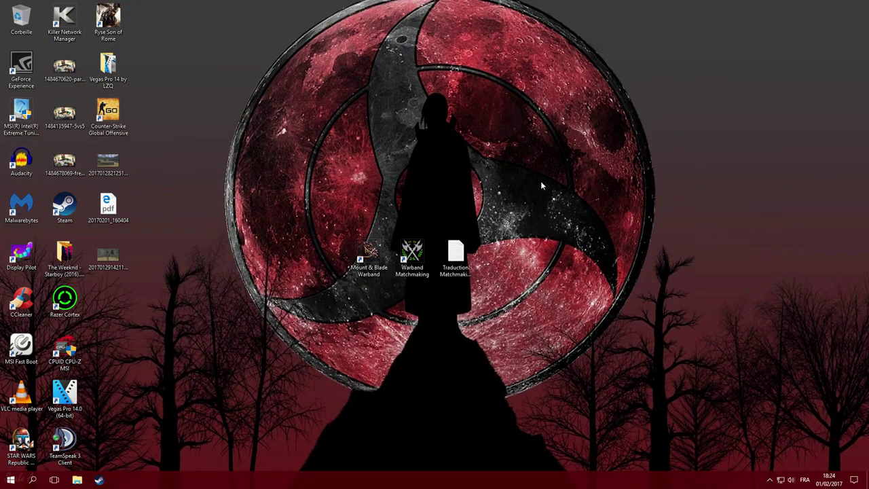
pyautogui.moveTo(335, 160); pyautogui.dragTo(478, 317)
pyautogui.click(351, 205)
pyautogui.moveTo(307, 180); pyautogui.dragTo(478, 293)
pyautogui.click(543, 324)
pyautogui.click(11, 479)
pyautogui.click(533, 431)
pyautogui.click(39, 483)
pyautogui.click(265, 428)
pyautogui.moveTo(340, 386); pyautogui.dragTo(467, 365)
pyautogui.moveTo(467, 288)
pyautogui.mouseDown()
pyautogui.moveTo(326, 192)
pyautogui.moveTo(468, 292)
pyautogui.mouseUp()
pyautogui.moveTo(348, 57); pyautogui.dragTo(588, 370)
pyautogui.click(588, 370)
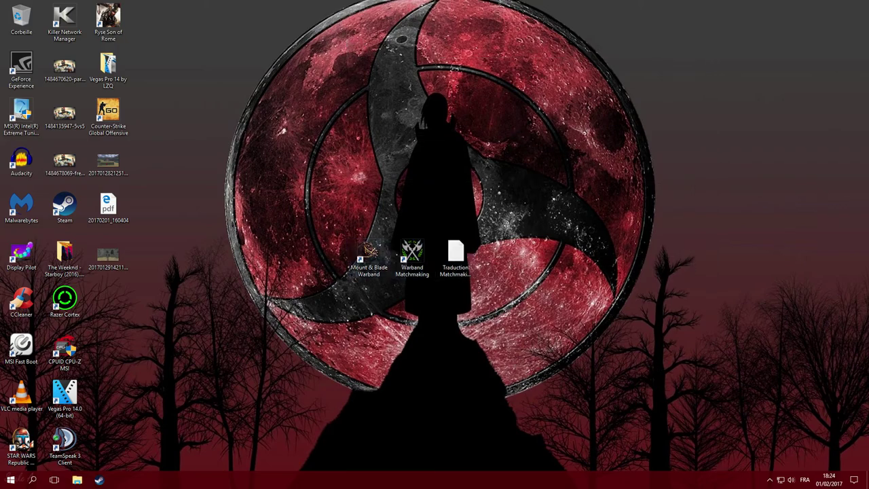
pyautogui.click(769, 479)
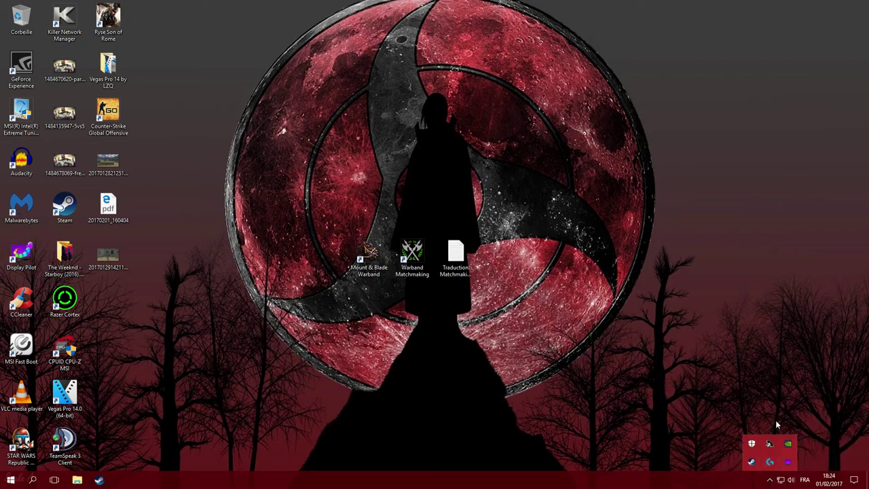
pyautogui.click(744, 392)
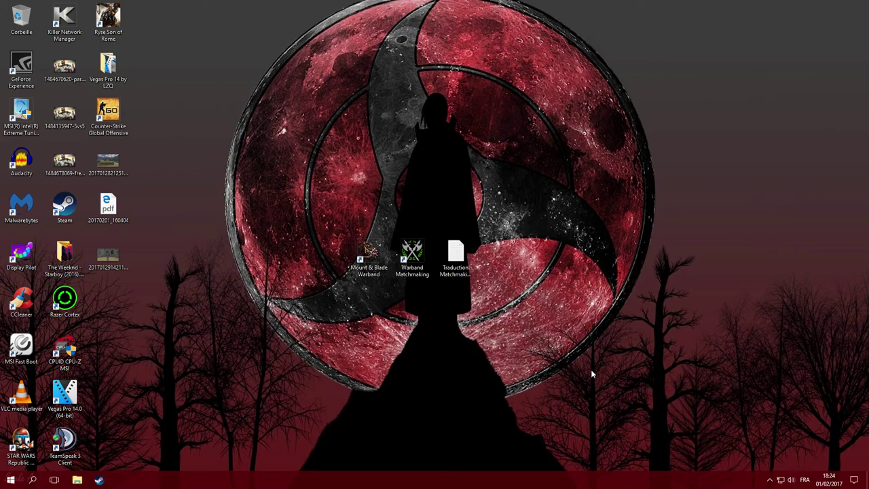